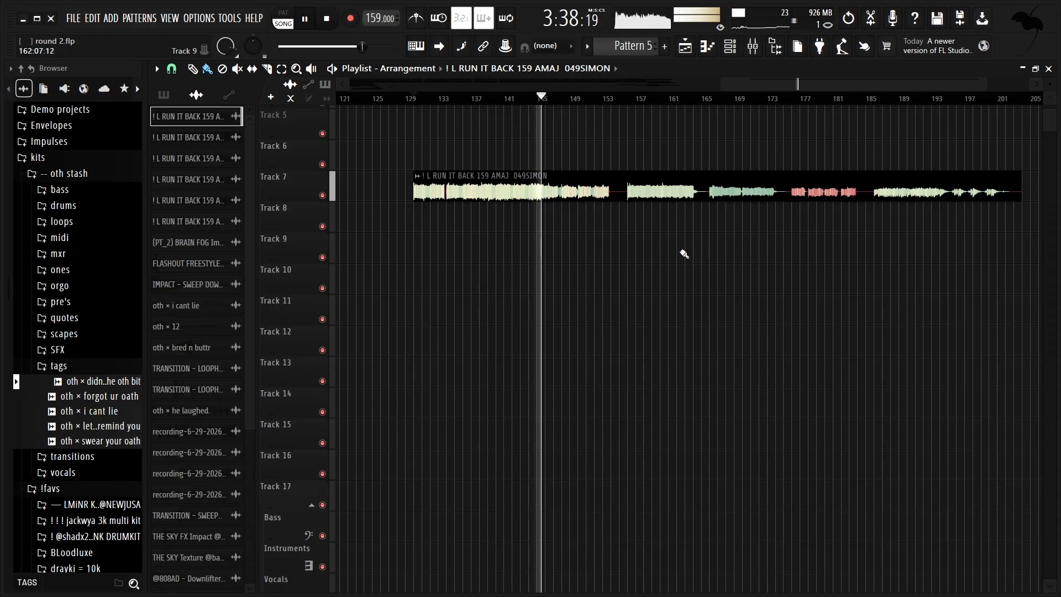
Audition the final section of the original sample on Track 7 from bar 186, and the preceding section from bar 176.
key("space")
scroll(657, 216, "up", 2)
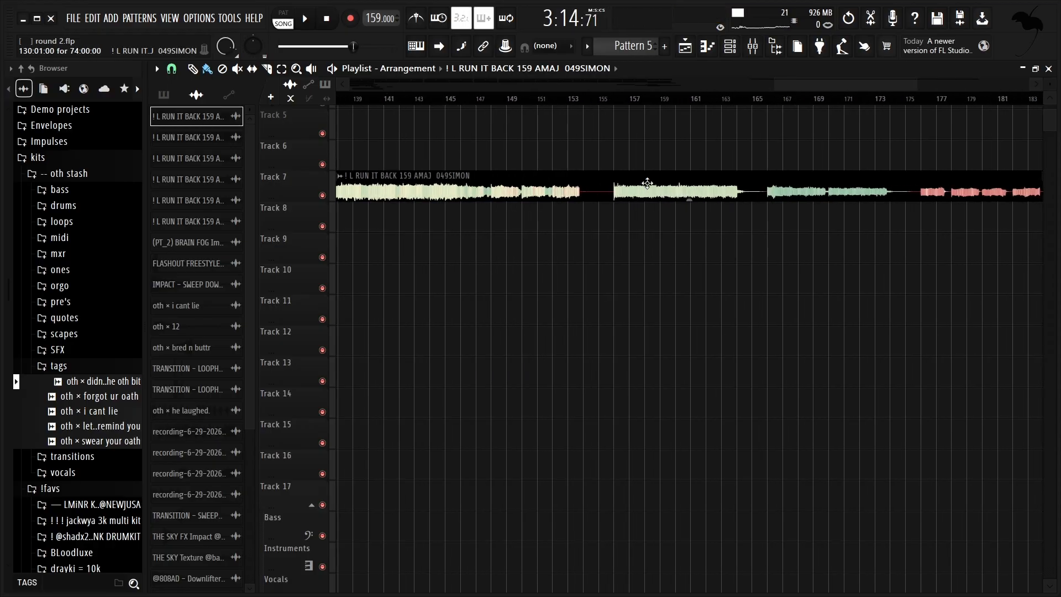
scroll(464, 190, "right", 1)
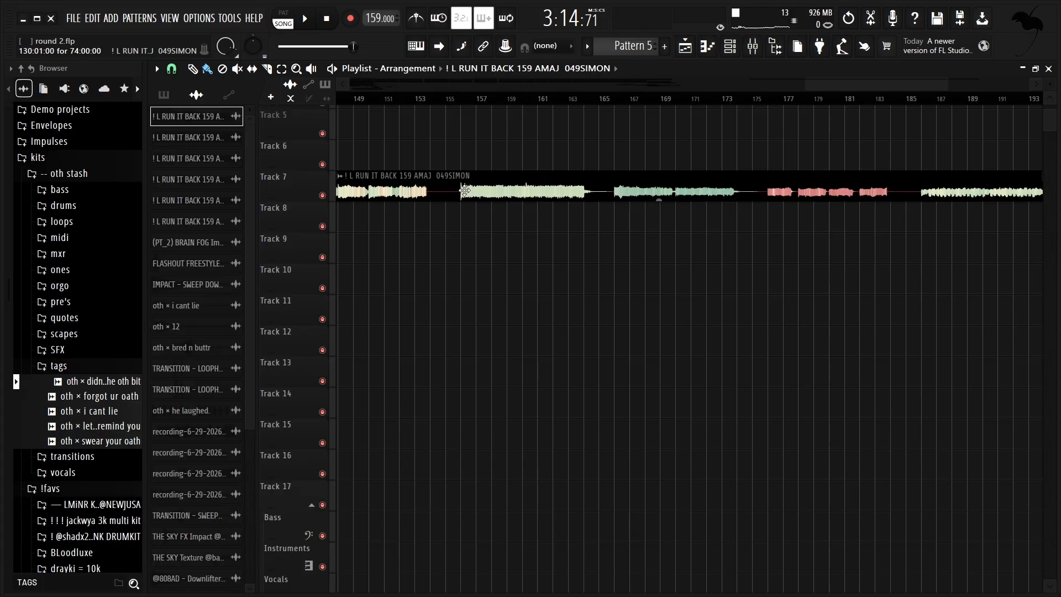
scroll(588, 213, "down", 3)
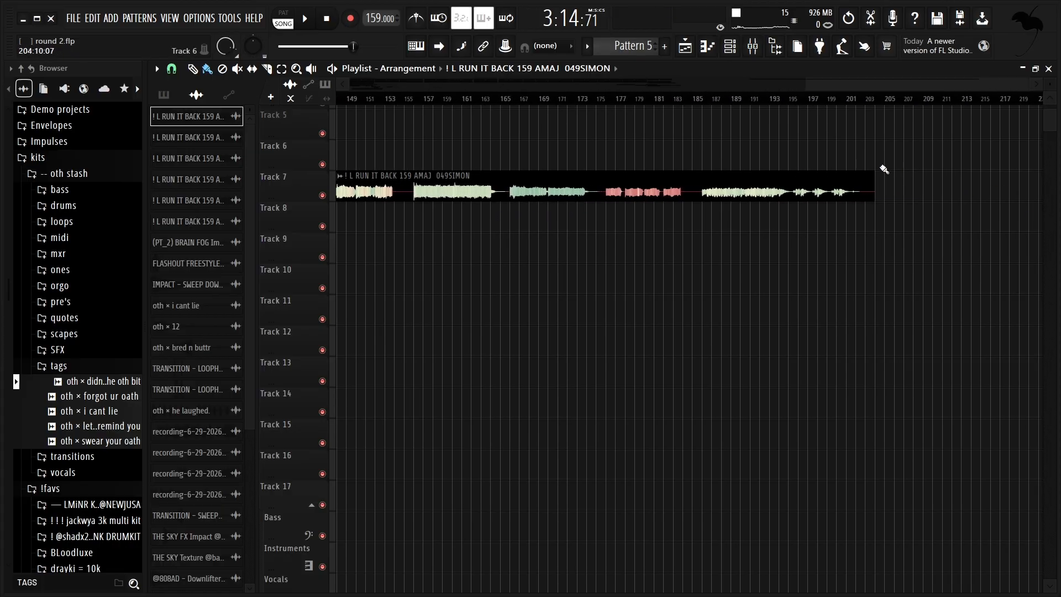
scroll(841, 160, "up", 2)
left_click(649, 100)
key("space")
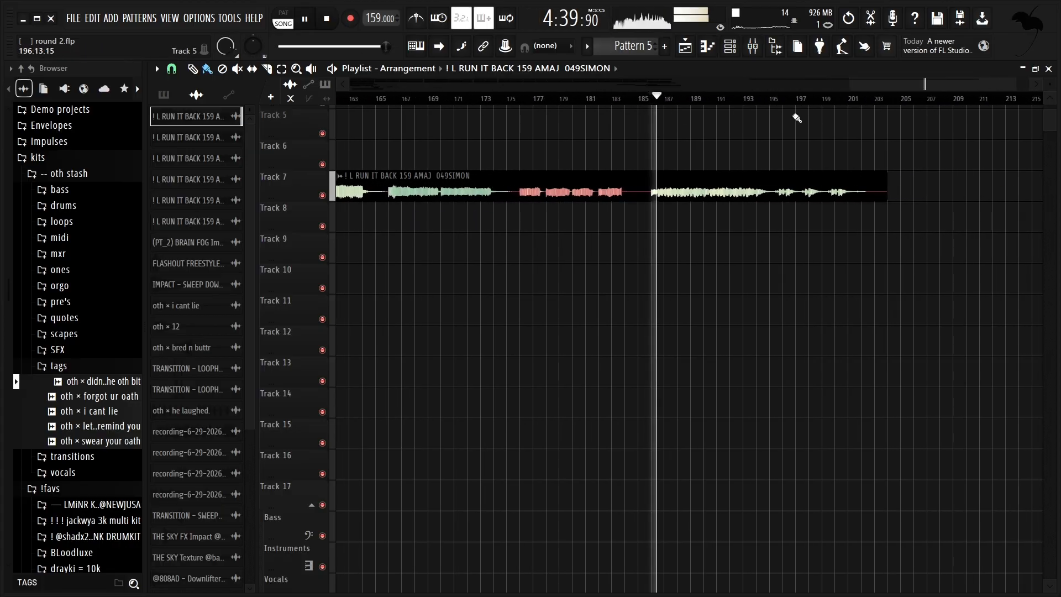
key("space")
key("space")
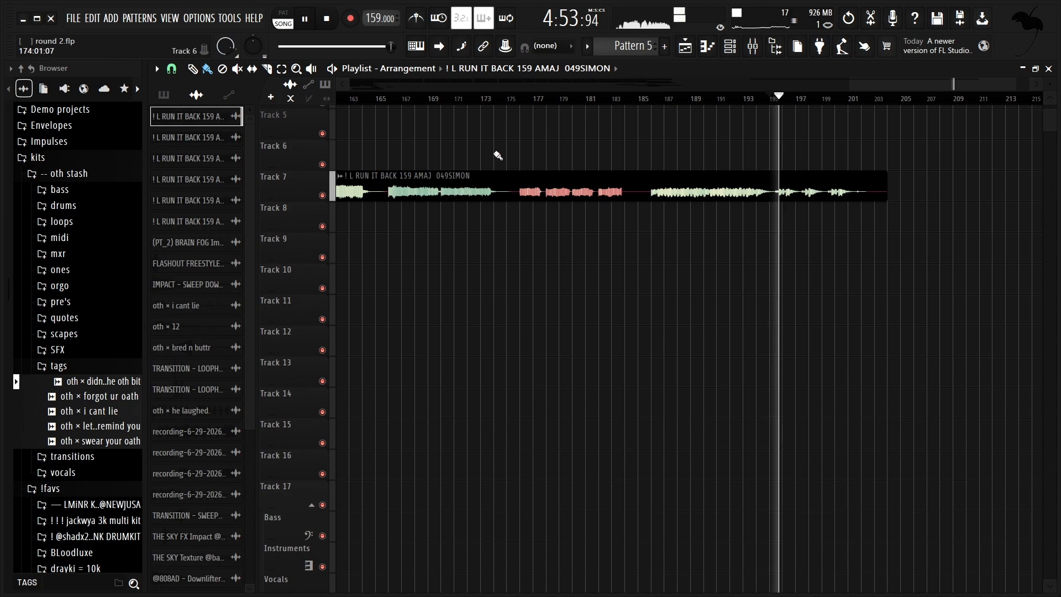
key("space")
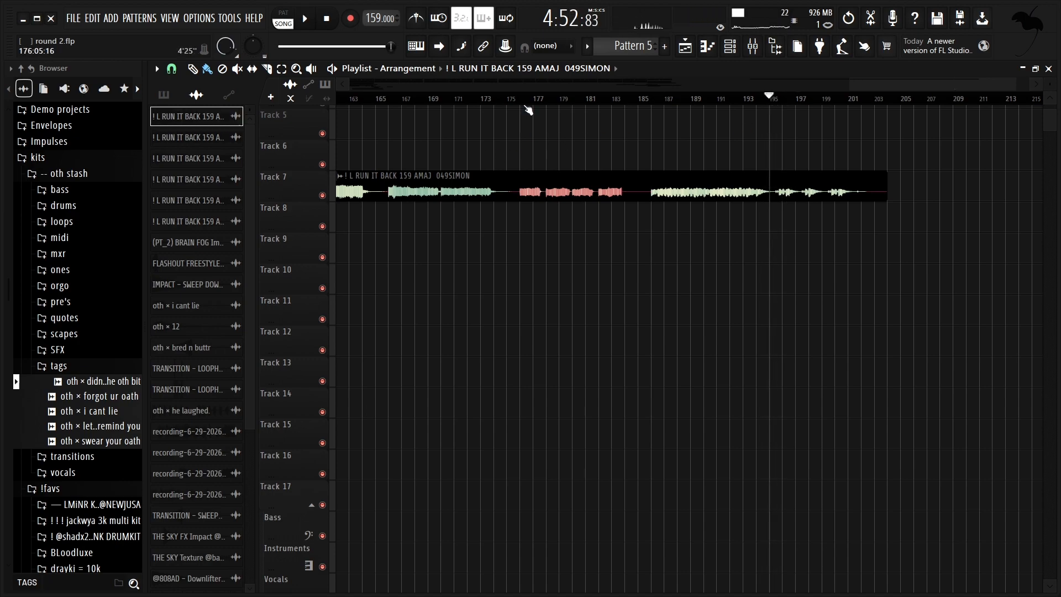
key("space")
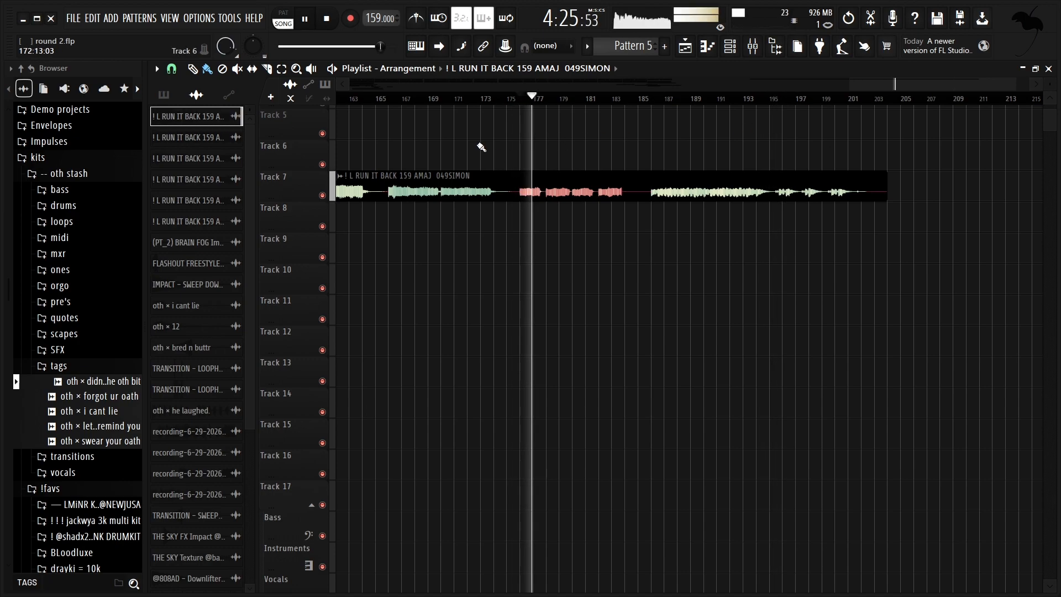
key("space")
Audition the section of the original sample on Track 7 that starts at bar 156.
scroll(437, 158, "left", 2)
scroll(408, 154, "left", 1)
scroll(408, 154, "up", 1)
scroll(408, 155, "left", 2)
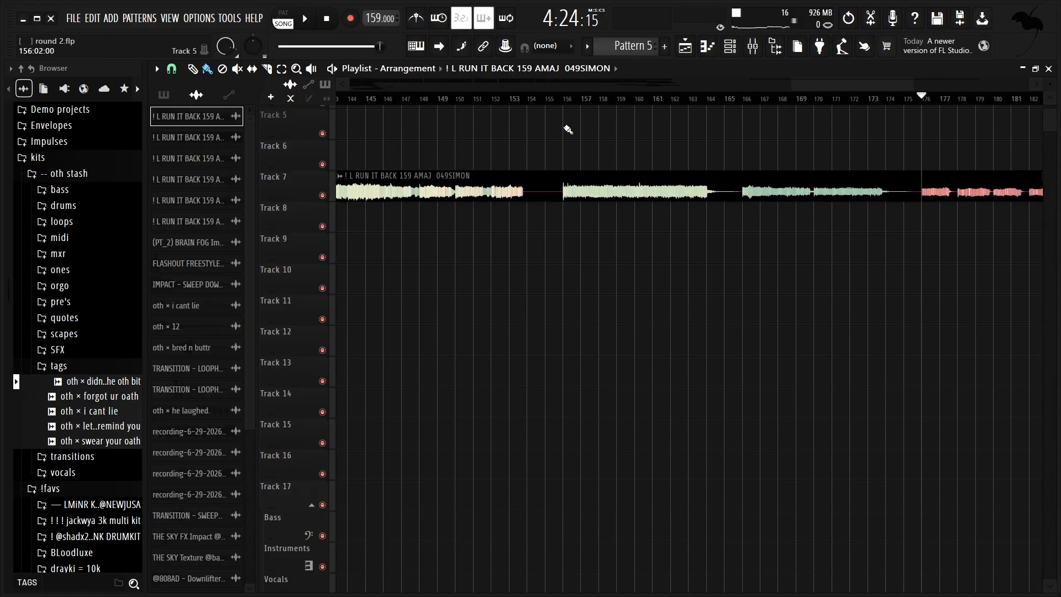
left_click(567, 100)
key("space")
key("space")
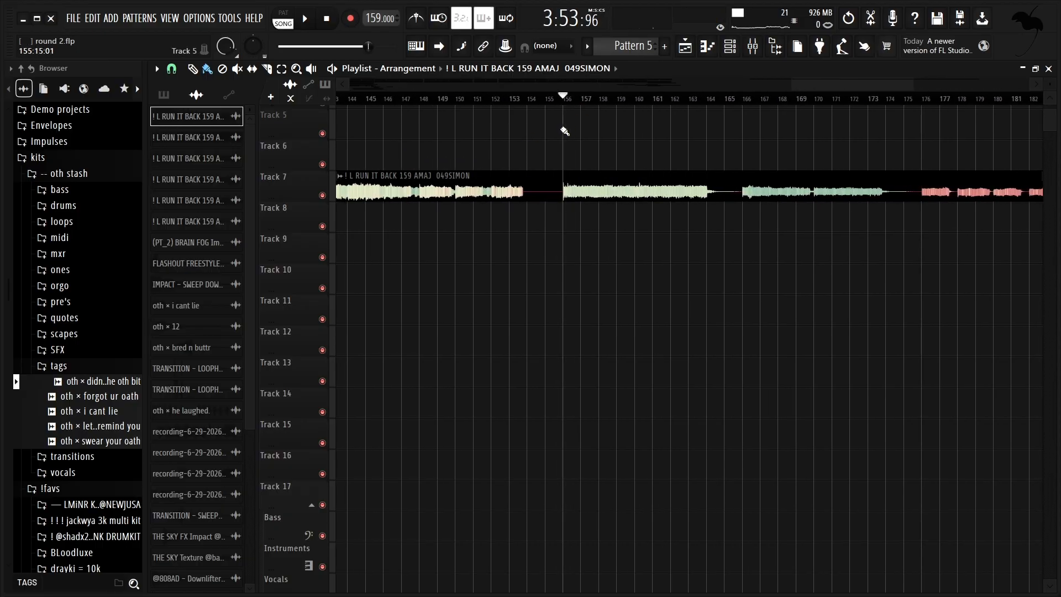
key("space")
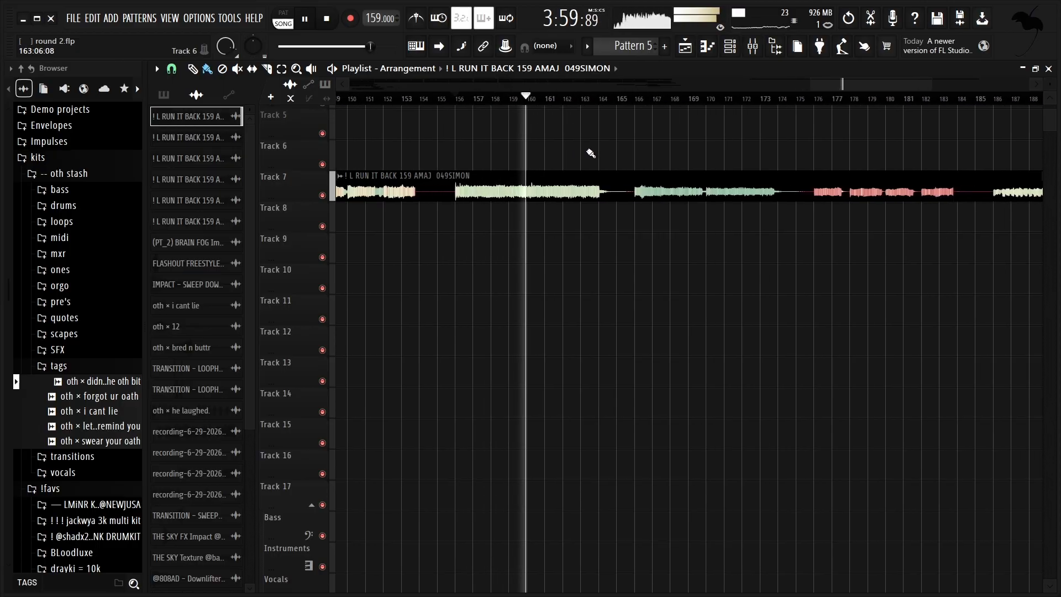
key("space")
Audition the section of the original sample on Track 7 that starts at bar 166.
left_click_drag(652, 134, 615, 134)
scroll(616, 135, "up", 1)
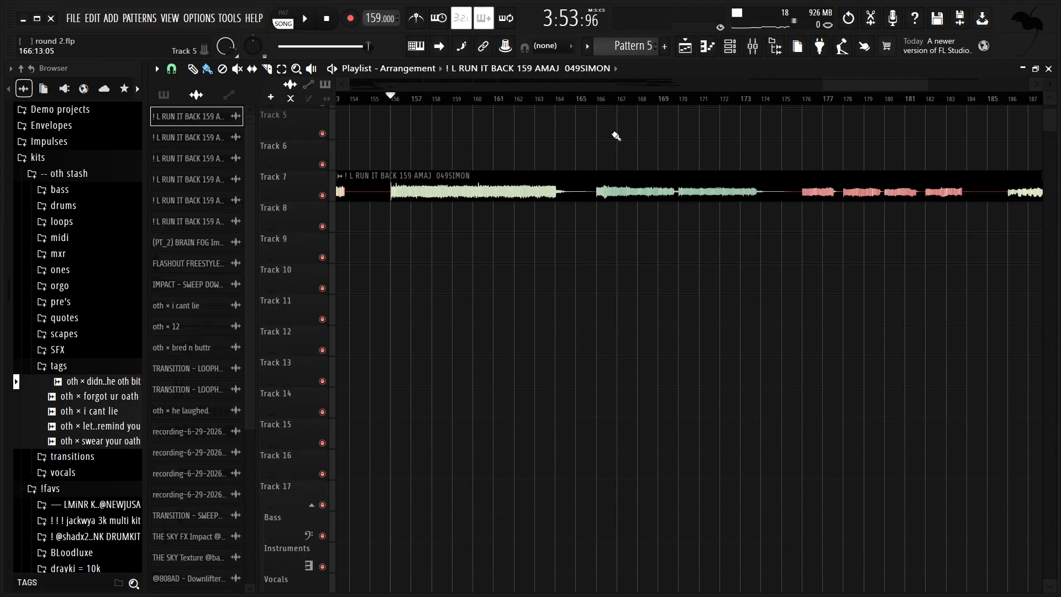
left_click(599, 98)
key("space")
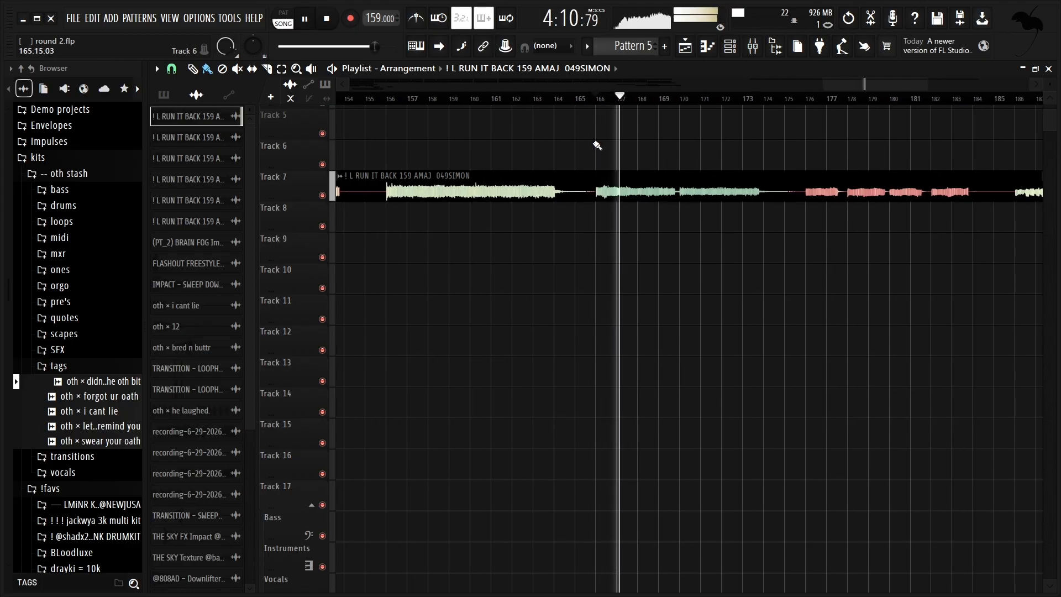
key("space")
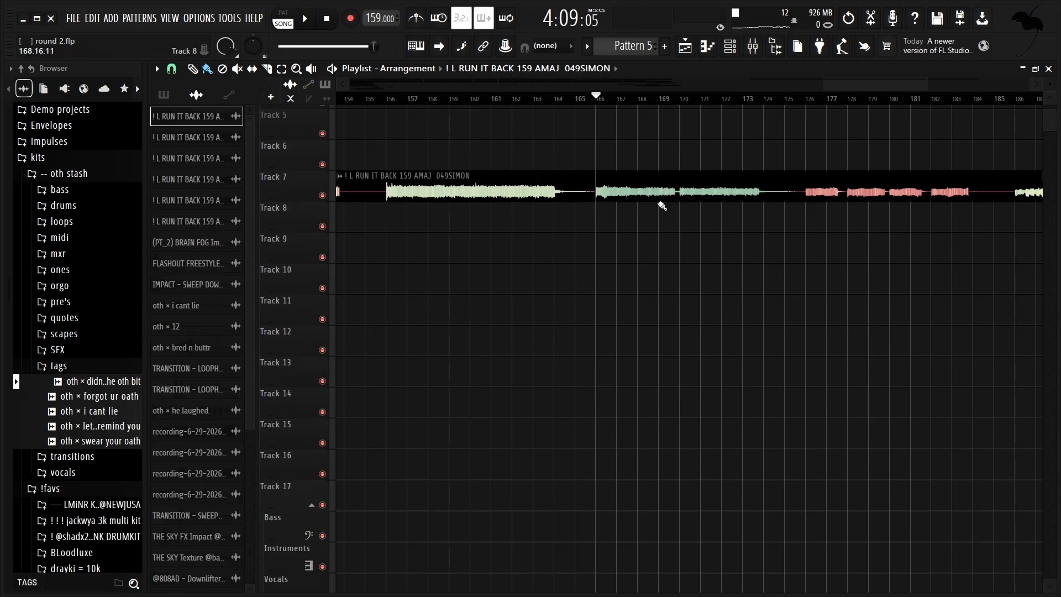
Return to bar 1 of the arrangement and audition the white noise layer on Track 8 in solo.
scroll(509, 343, "down", 3)
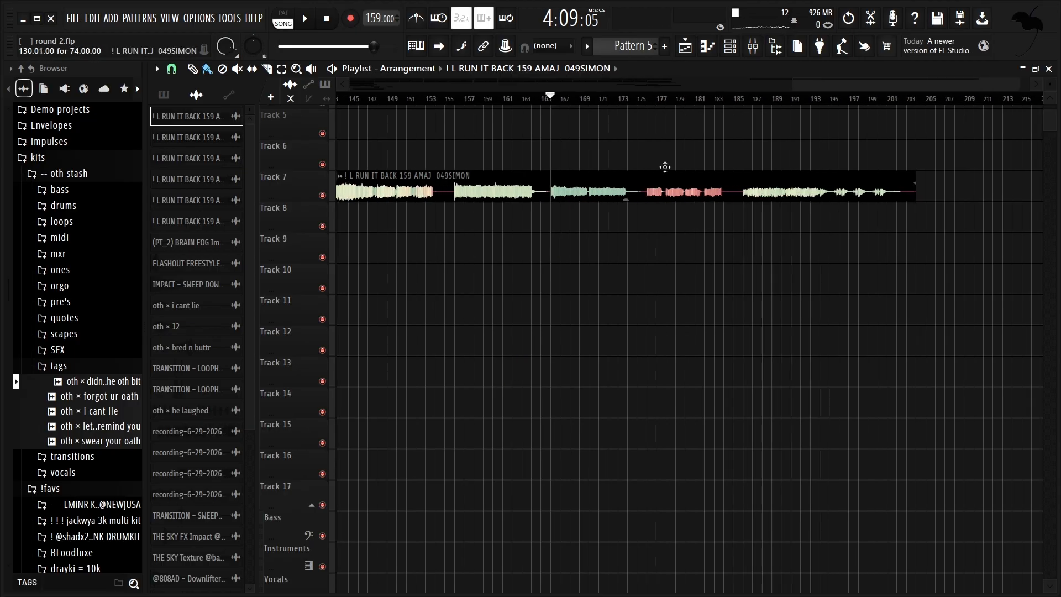
left_click_drag(845, 85, 403, 161)
scroll(459, 144, "up", 3)
left_click_drag(411, 85, 308, 84)
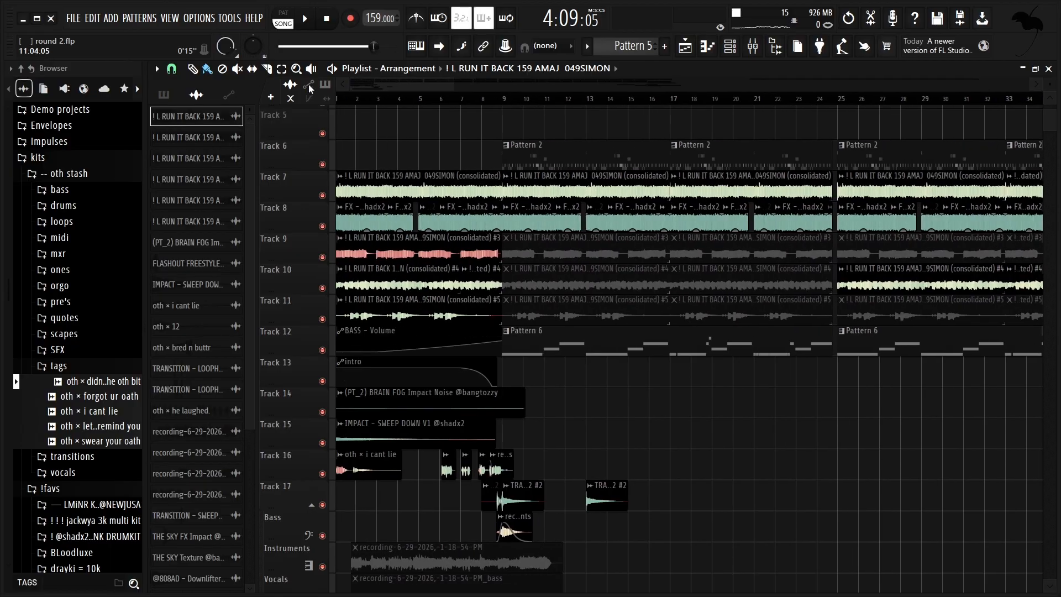
left_click(338, 99)
right_click(322, 226)
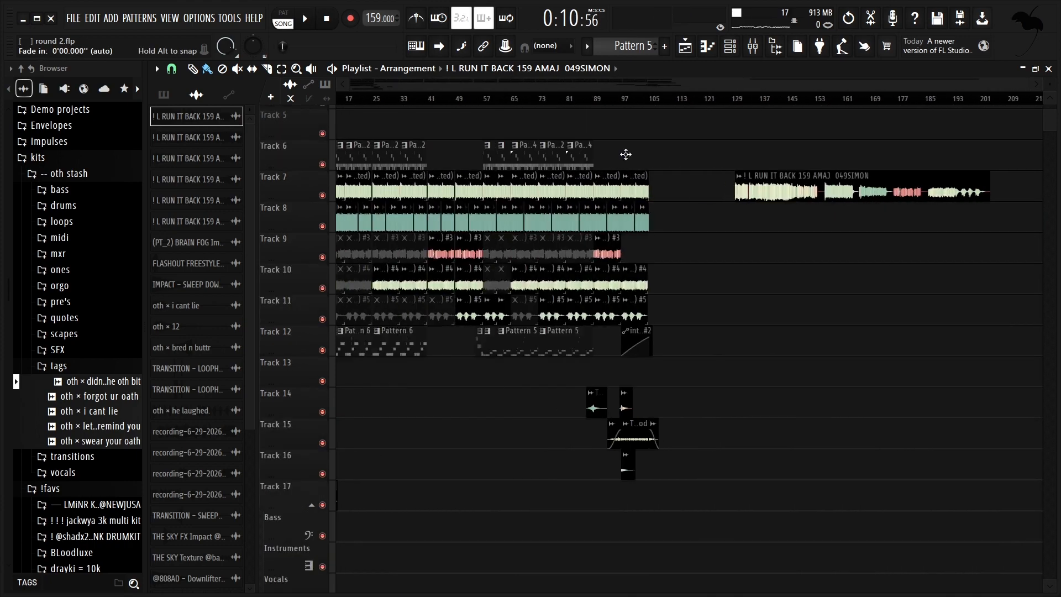
key("space")
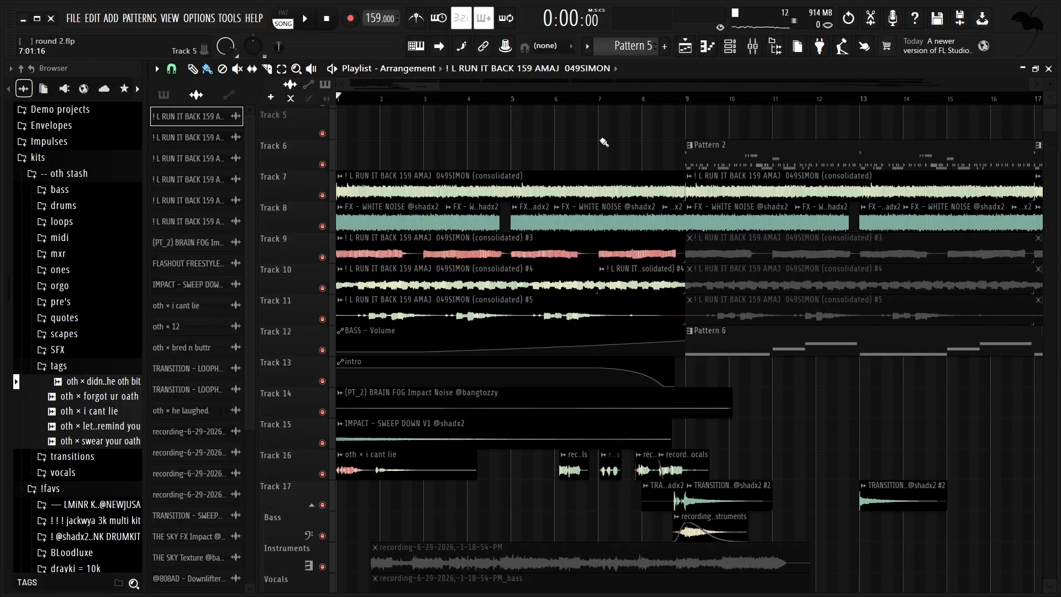
Solo Track 16 and play its vocal clips from bar 6, then restore all tracks.
scroll(334, 465, "down", 1)
right_click(323, 443)
left_click(553, 99)
key("space")
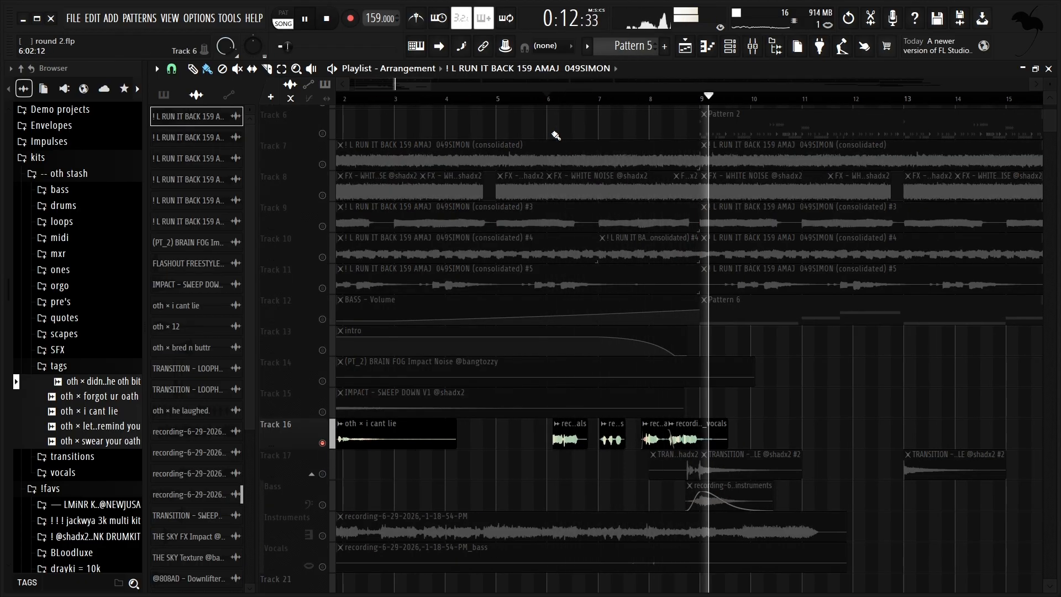
key("space")
right_click(323, 443)
Open the first Pattern 2 clip on Track 6 in the piano roll and play the drum pattern.
scroll(451, 372, "down", 5)
scroll(450, 372, "down", 4)
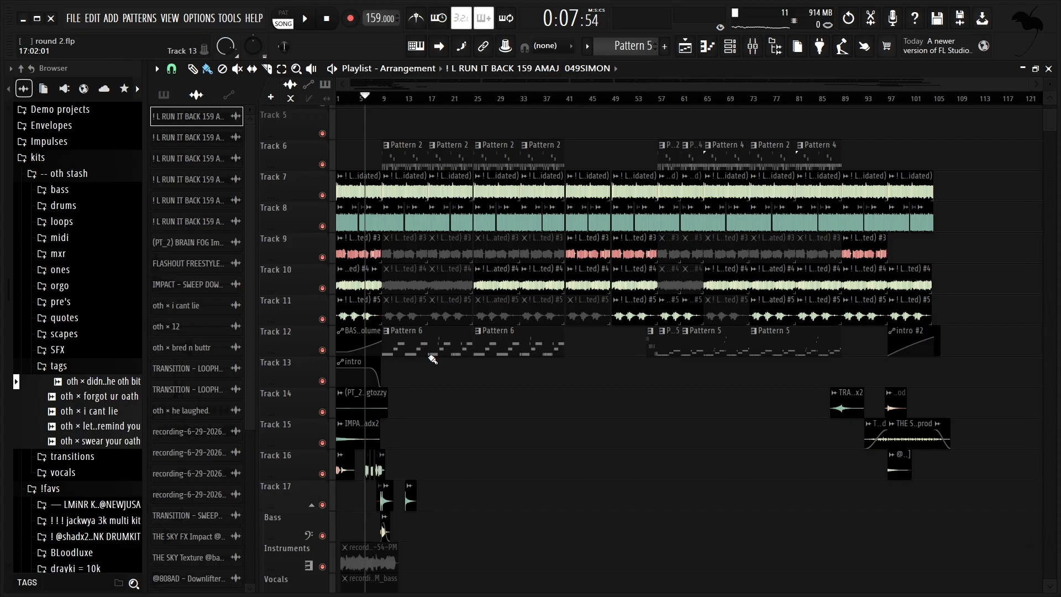
scroll(432, 359, "up", 2)
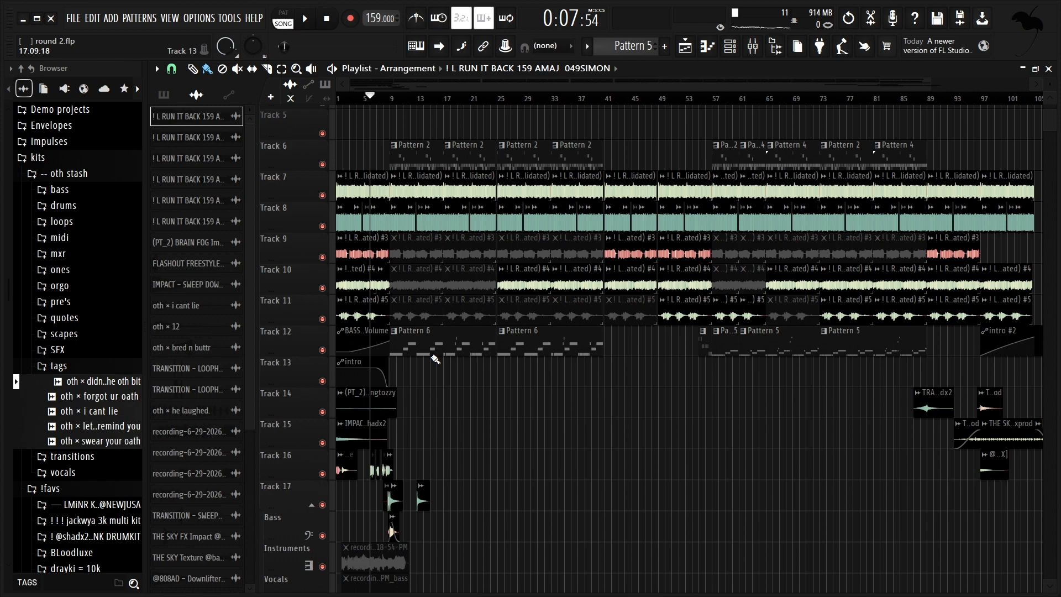
scroll(382, 344, "up", 4)
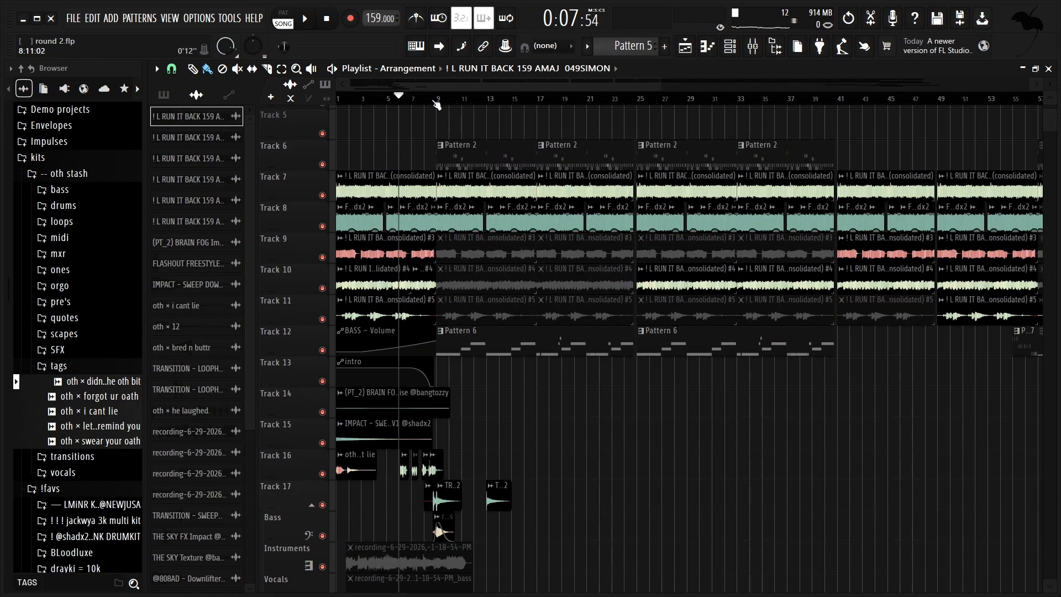
scroll(487, 221, "down", 2)
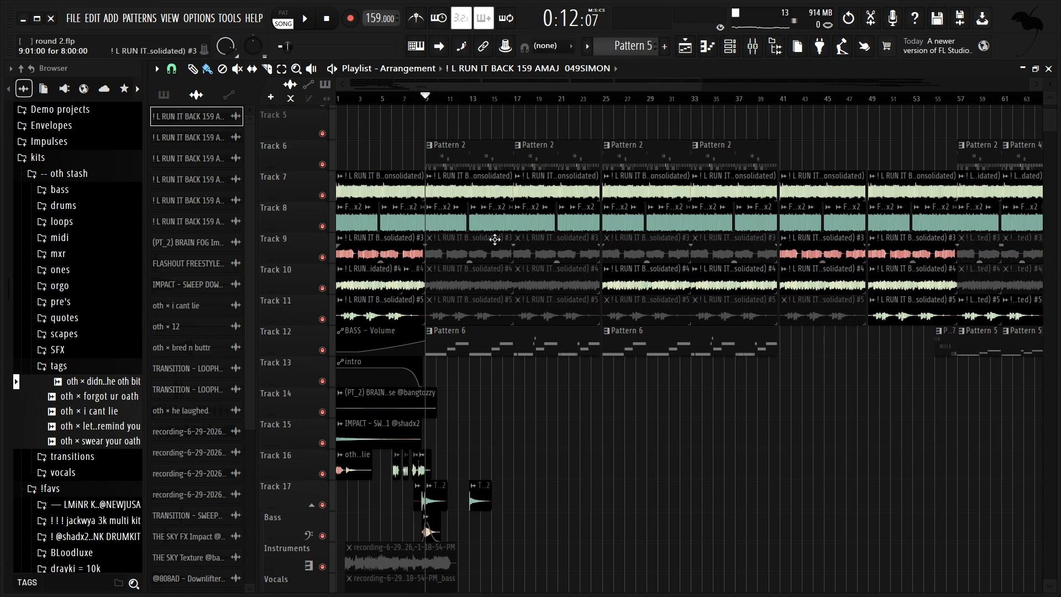
scroll(495, 239, "up", 2)
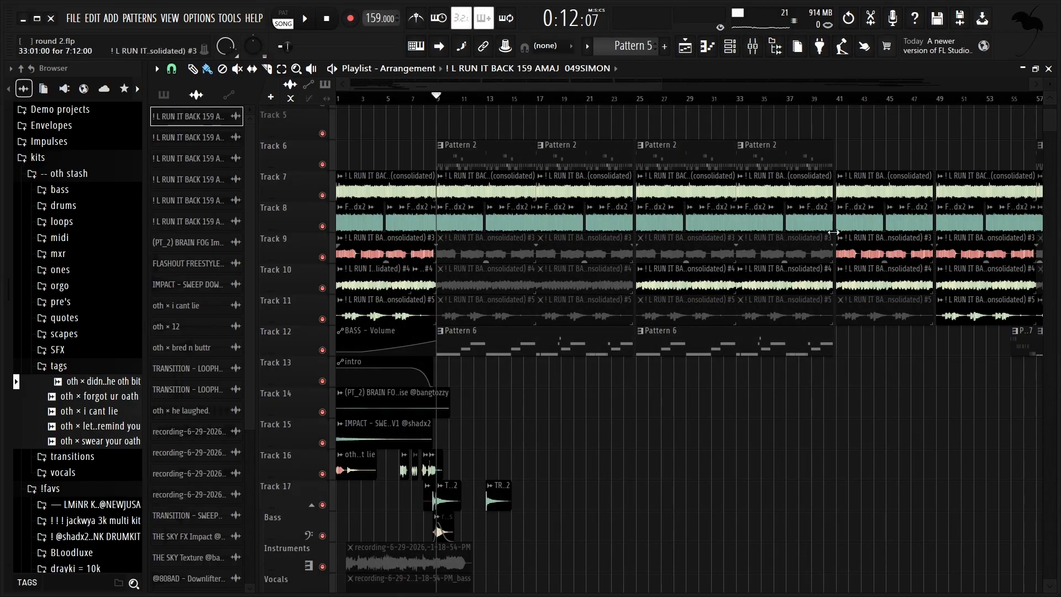
double_click(474, 147)
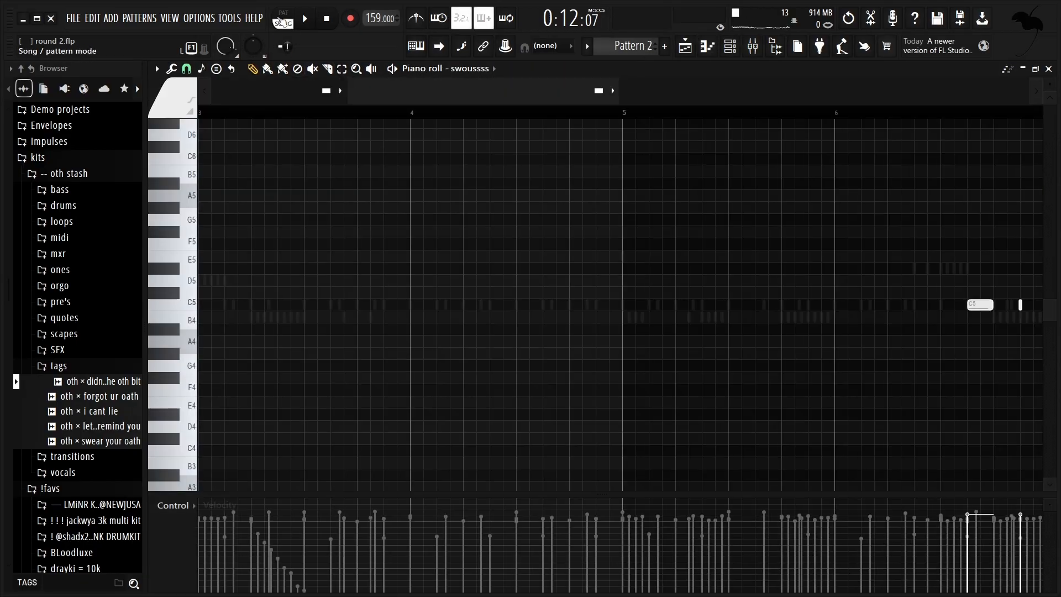
scroll(474, 238, "down", 4)
left_click(685, 47)
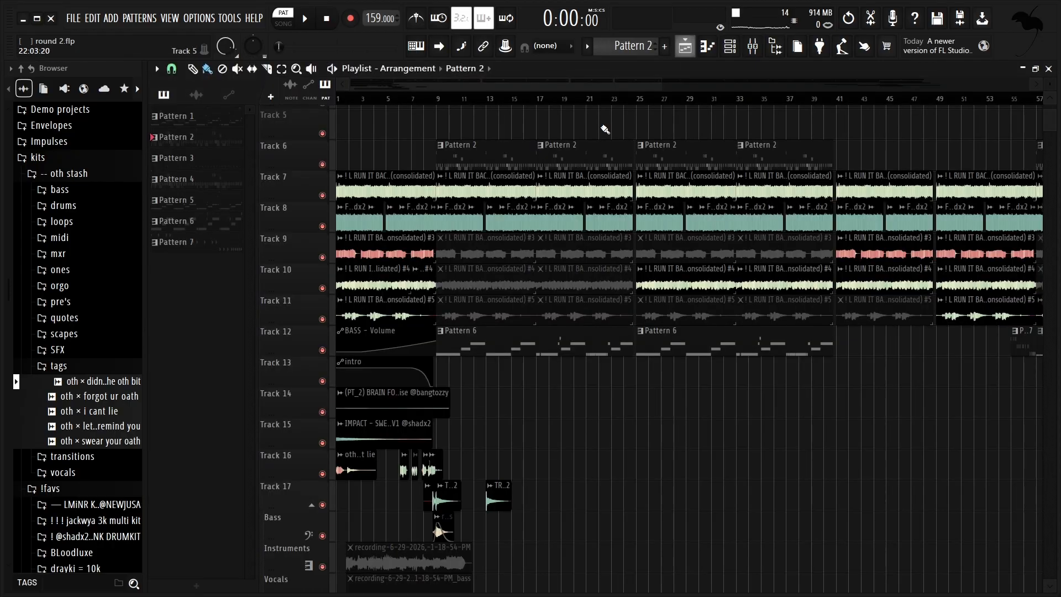
double_click(478, 157)
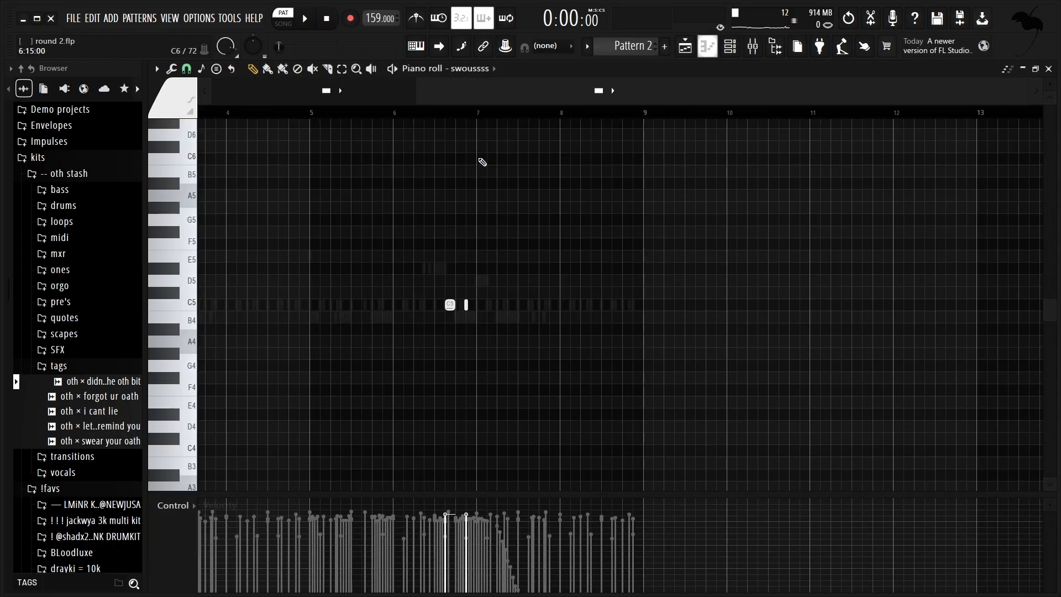
key("space")
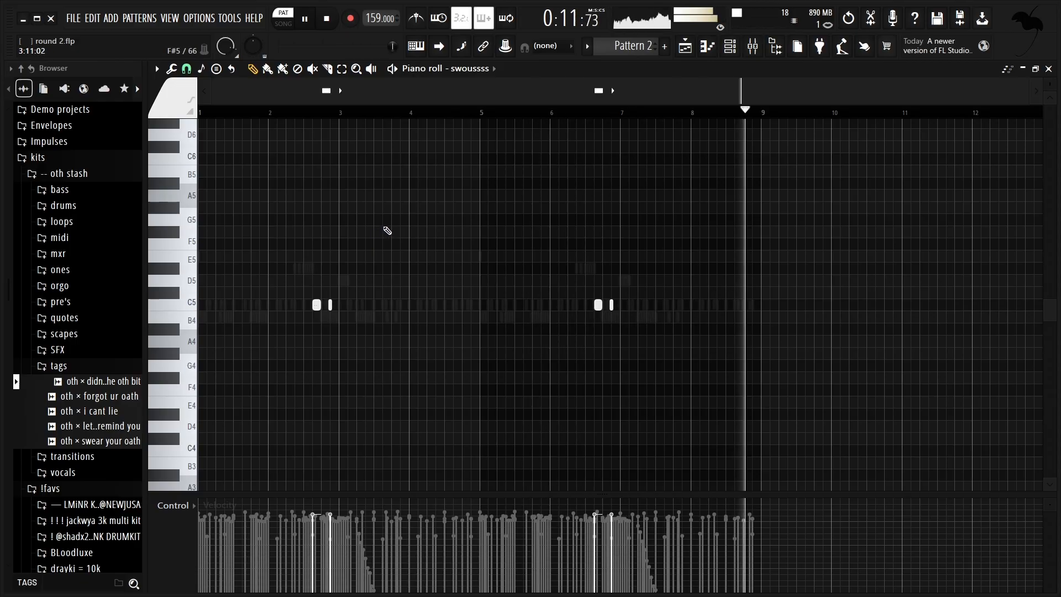
key("space")
Examine the sampler settings of the swoussss, thooot and THE CURE SNARE channels.
left_click(442, 70)
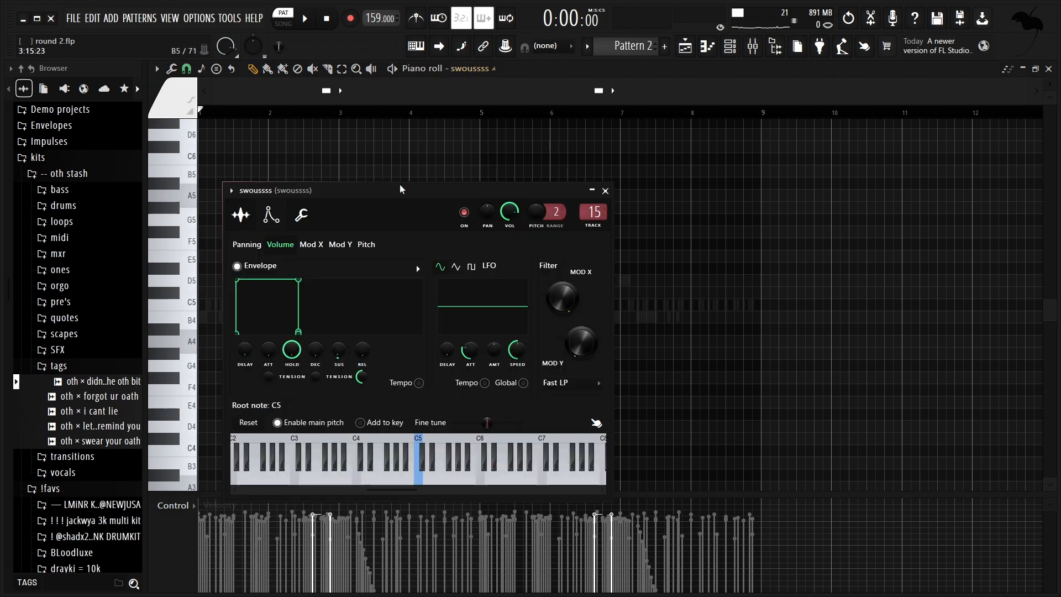
left_click(241, 215)
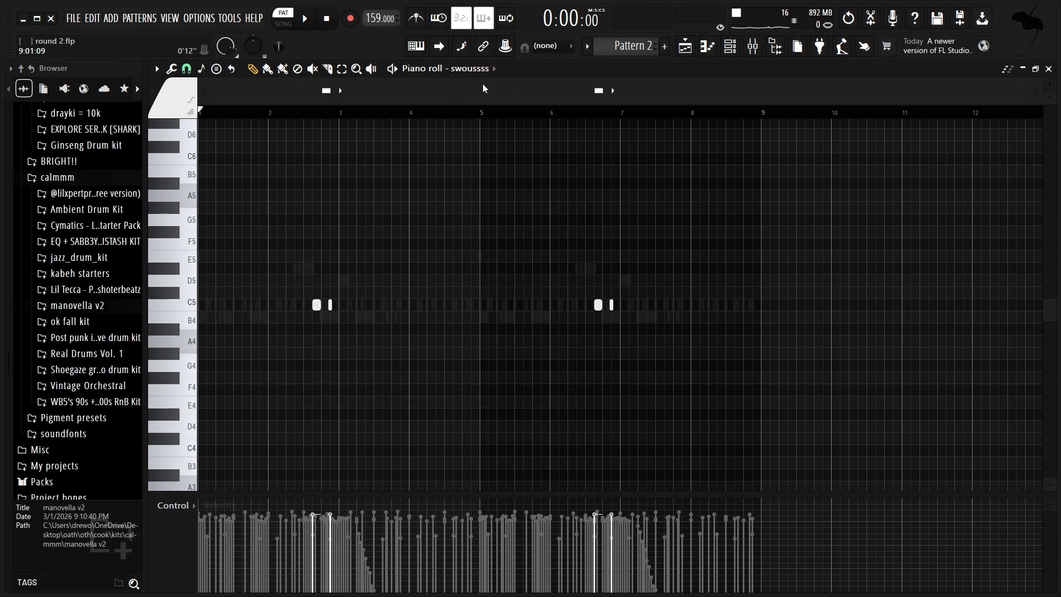
scroll(470, 71, "up", 1)
left_click(456, 70)
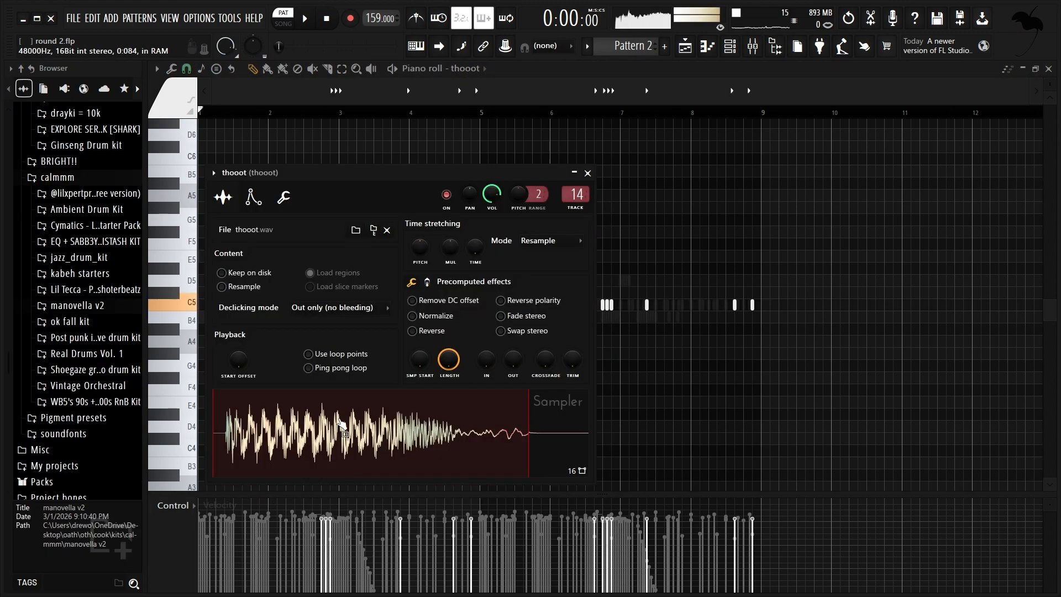
right_click(713, 237)
scroll(459, 72, "up", 1)
left_click(459, 70)
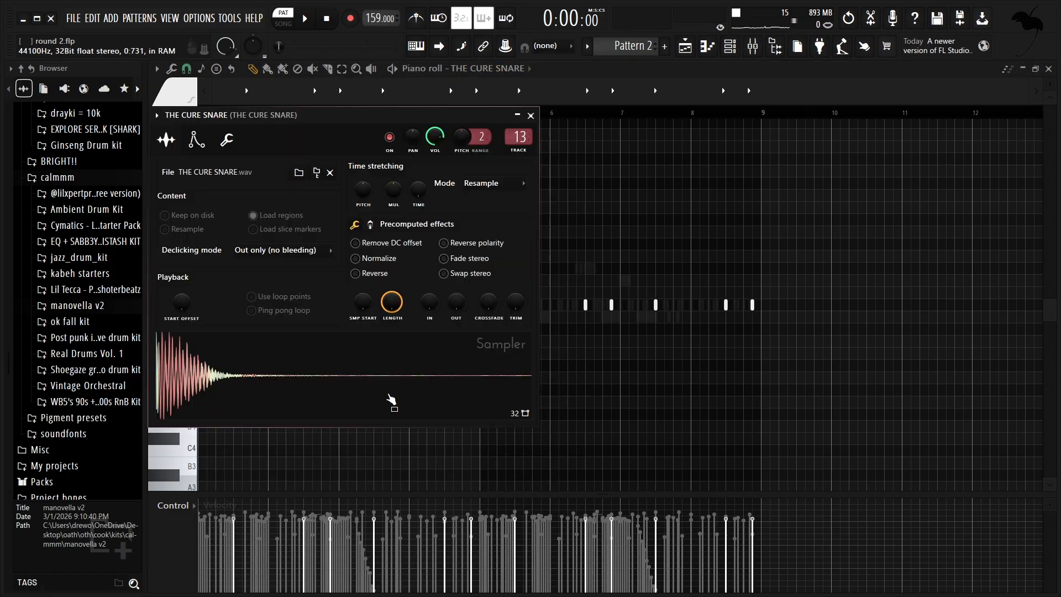
right_click(677, 185)
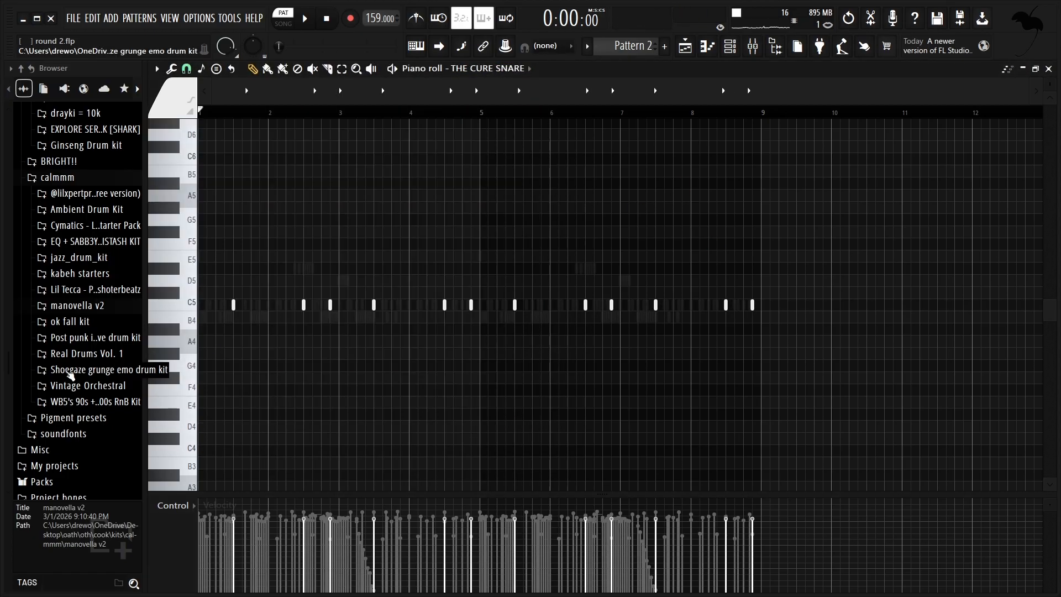
Browse the snare samples in the Shoegaze grunge emo drum kit.
left_click(95, 369)
left_click(80, 380)
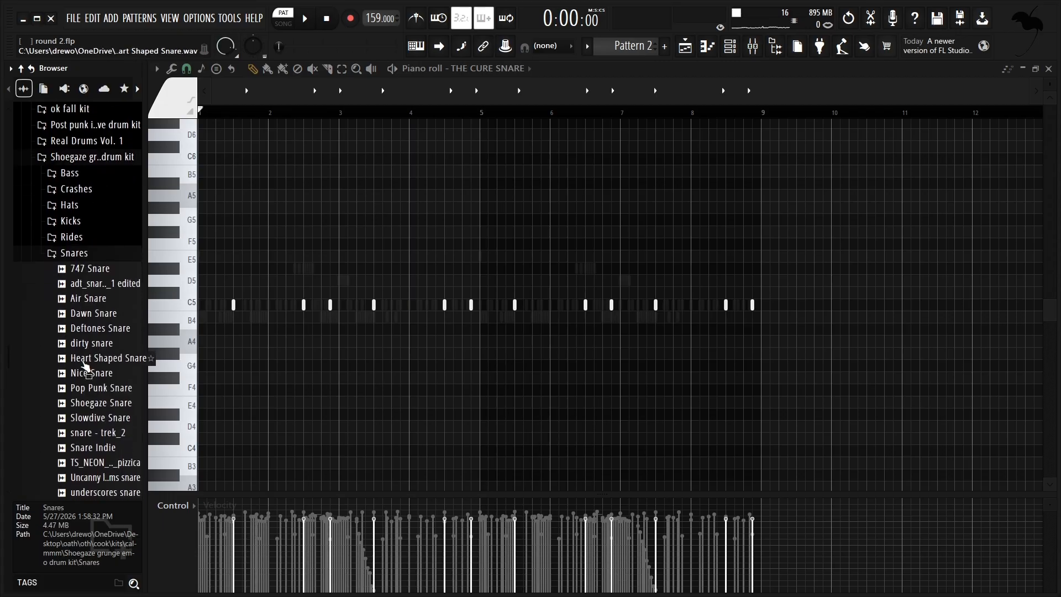
left_click(96, 169)
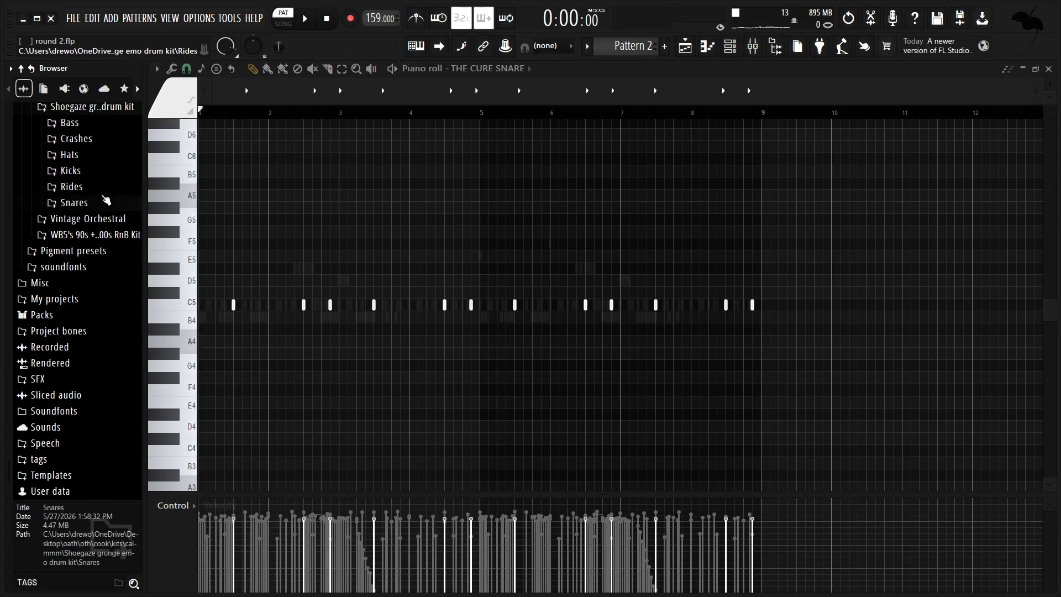
Show the sample folders of the Post punk indie darkwave drum kit.
scroll(105, 199, "up", 2)
left_click(88, 200)
left_click(91, 172)
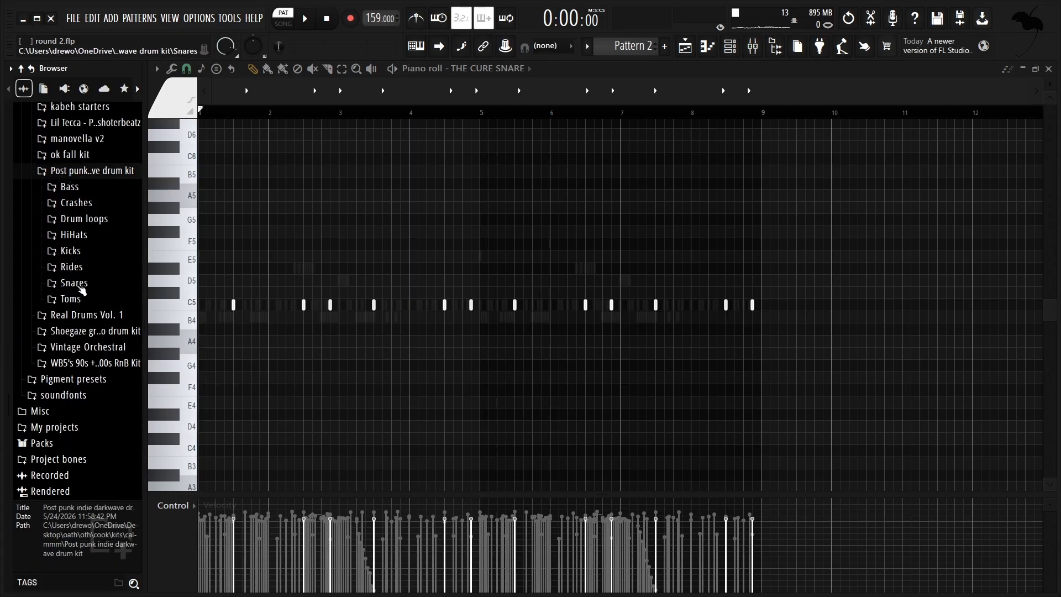
Look for THE CURE SNARE in the Post punk indie darkwave kit's Snares folder, and show the channel's sampler settings.
left_click(74, 283)
left_click(77, 574)
type("th")
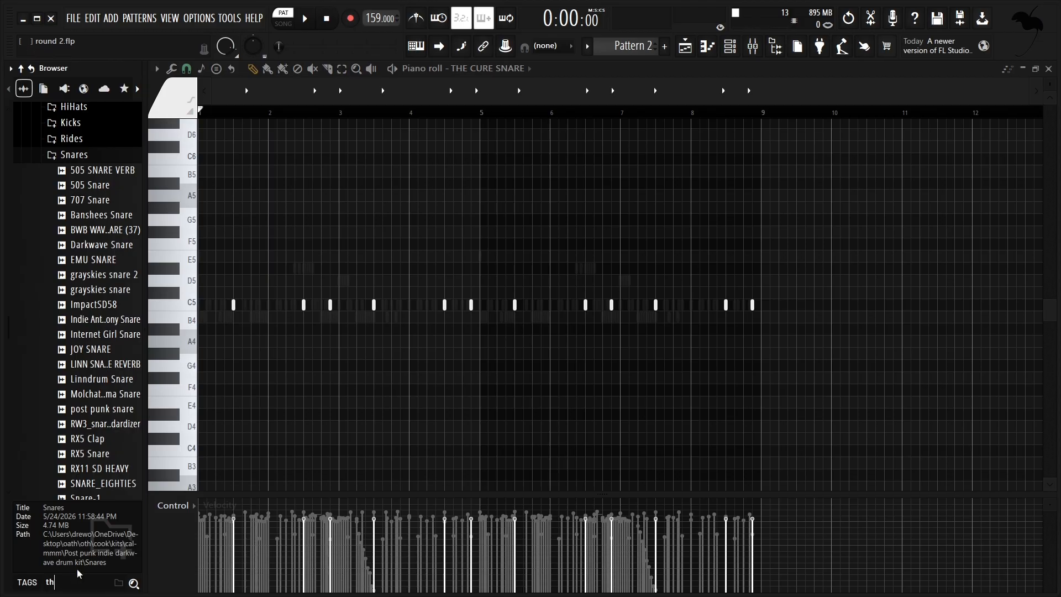
type("e curse")
key("Escape")
right_click(491, 72)
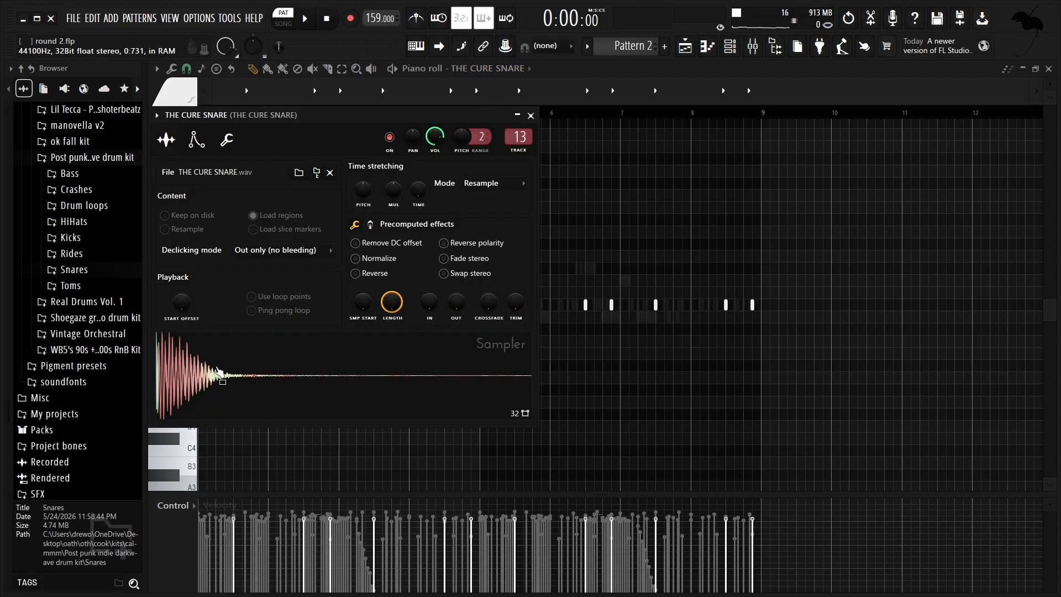
right_click(625, 281)
right_click(624, 281)
scroll(324, 151, "up", 3)
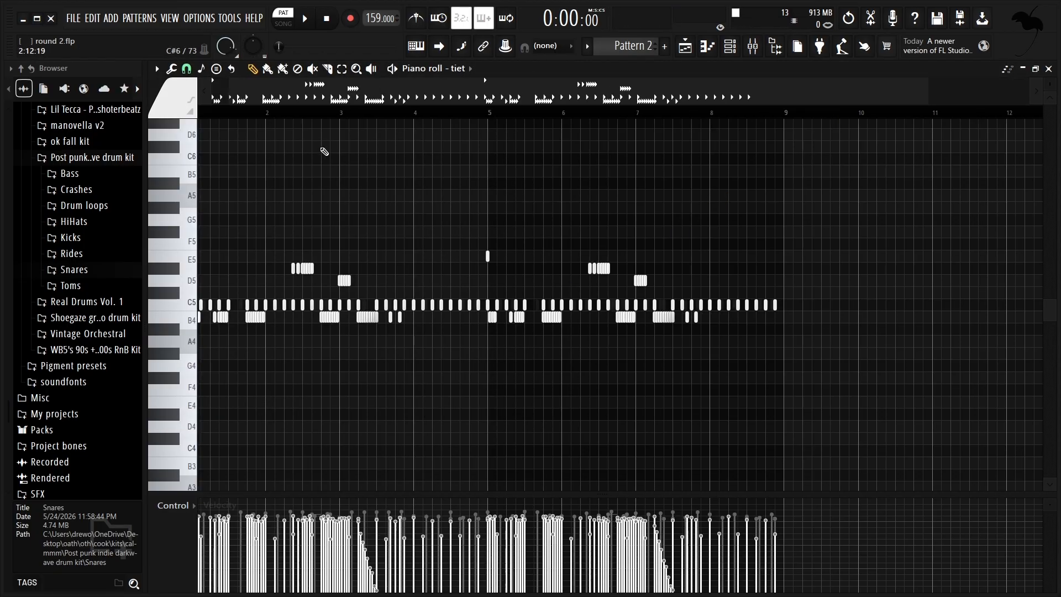
scroll(466, 75, "down", 1)
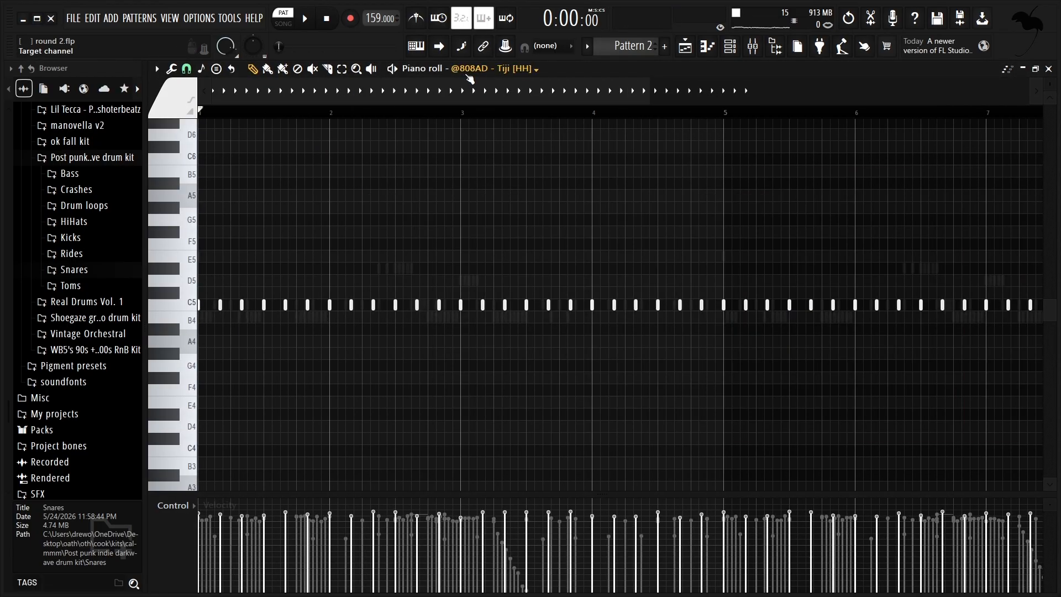
key("space")
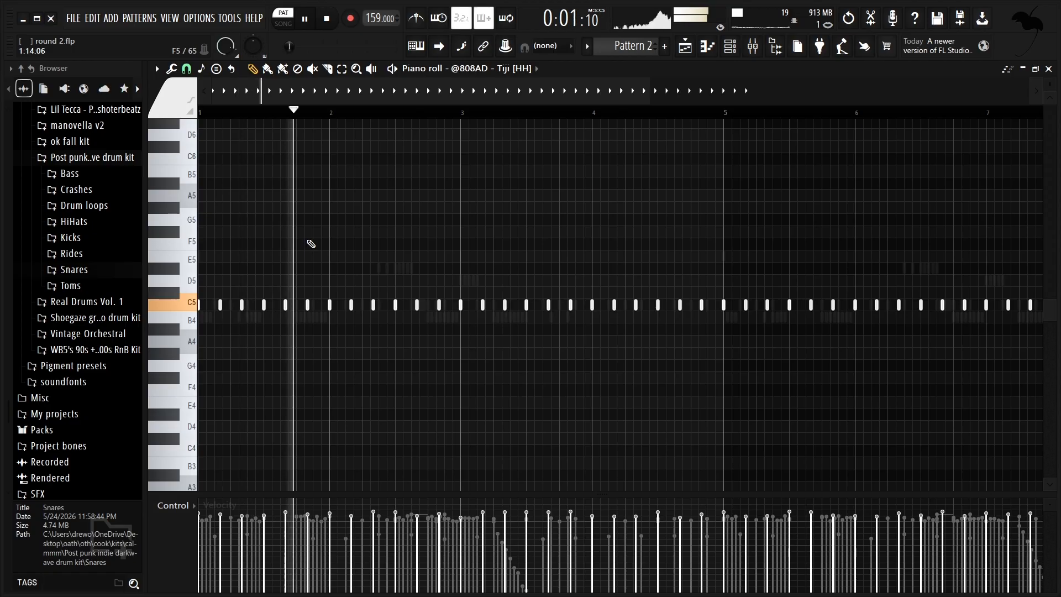
key("F6")
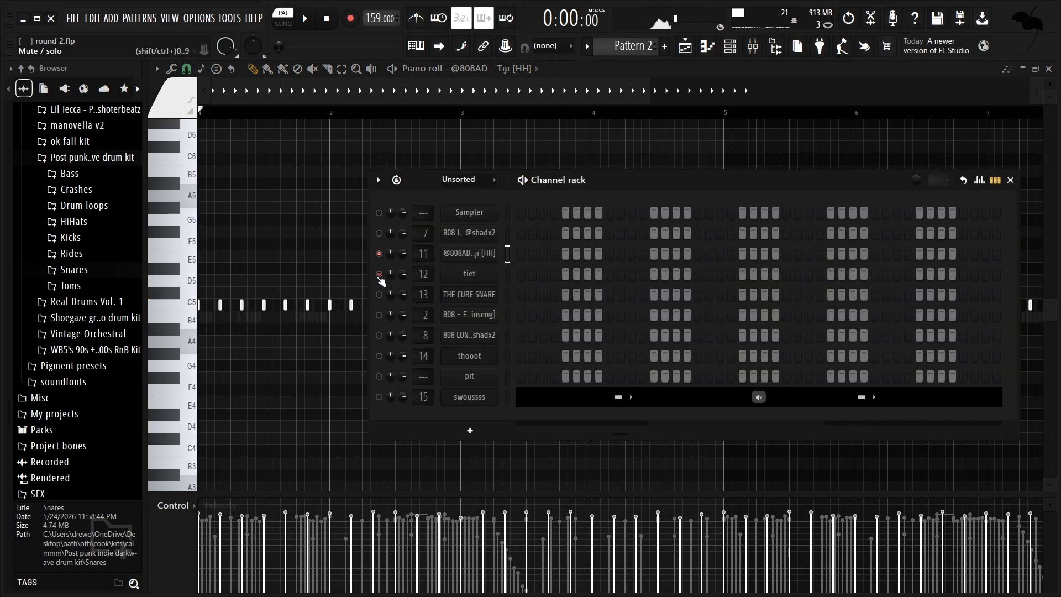
key("space")
key("F6")
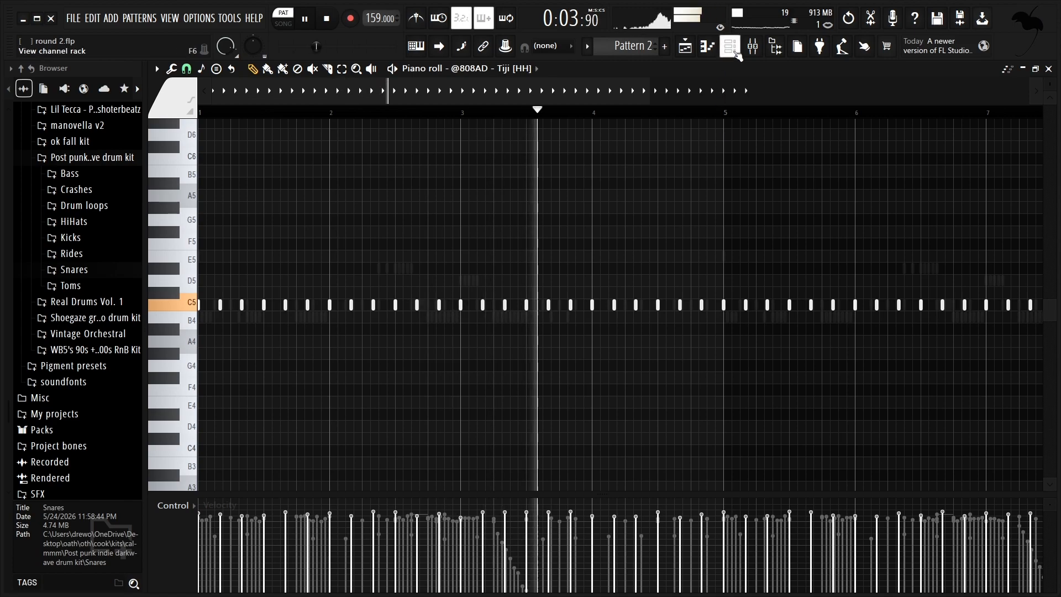
key("space")
left_click(730, 46)
key("F6")
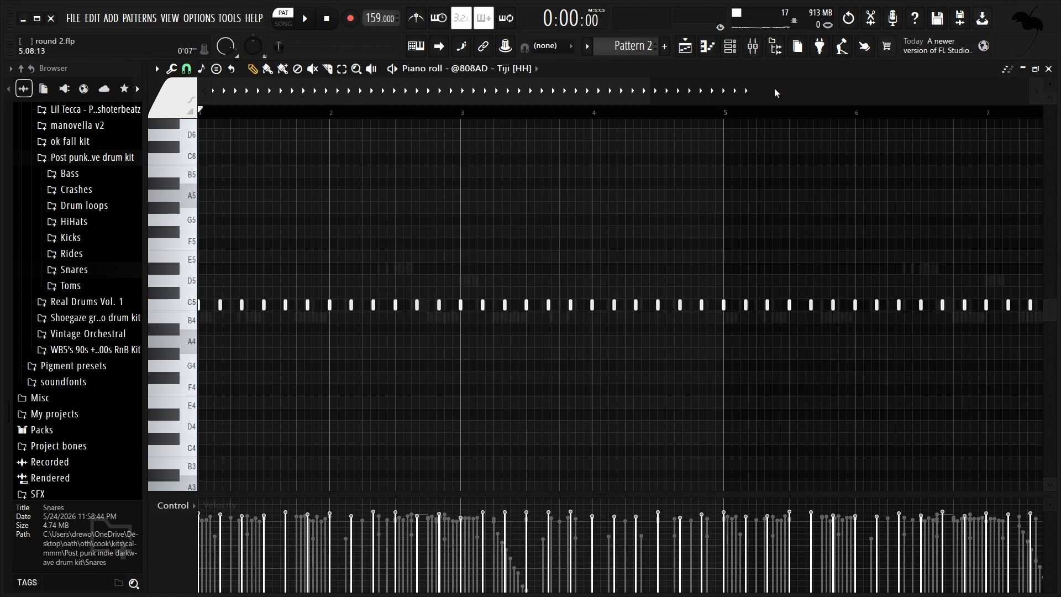
Play Pattern 2 with the tiet notes in view, following the rolls and pitch changes across the pattern.
scroll(509, 71, "down", 1)
scroll(431, 166, "up", 3)
key("space")
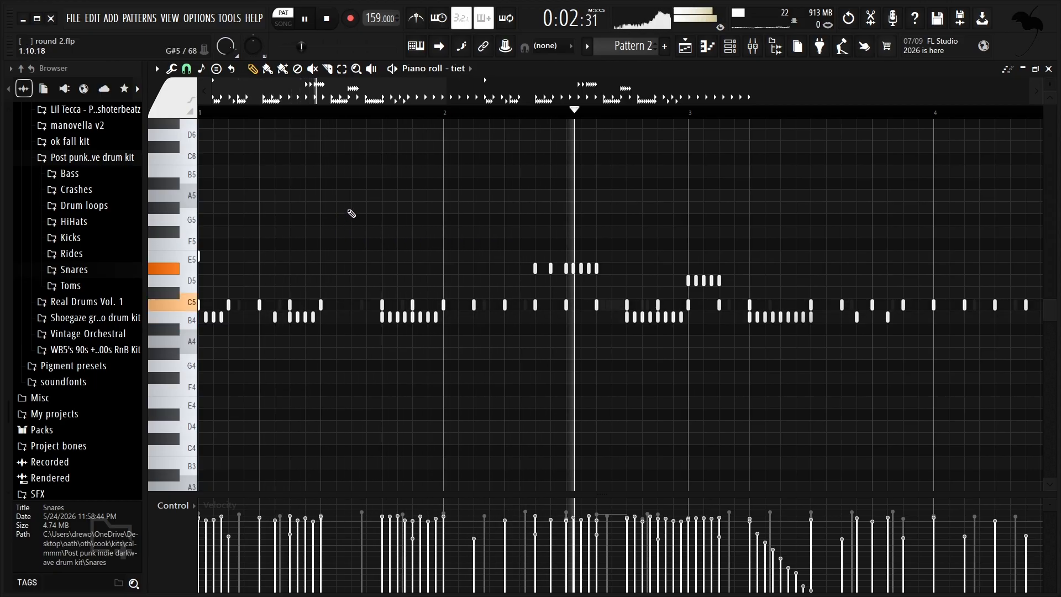
scroll(348, 210, "down", 2)
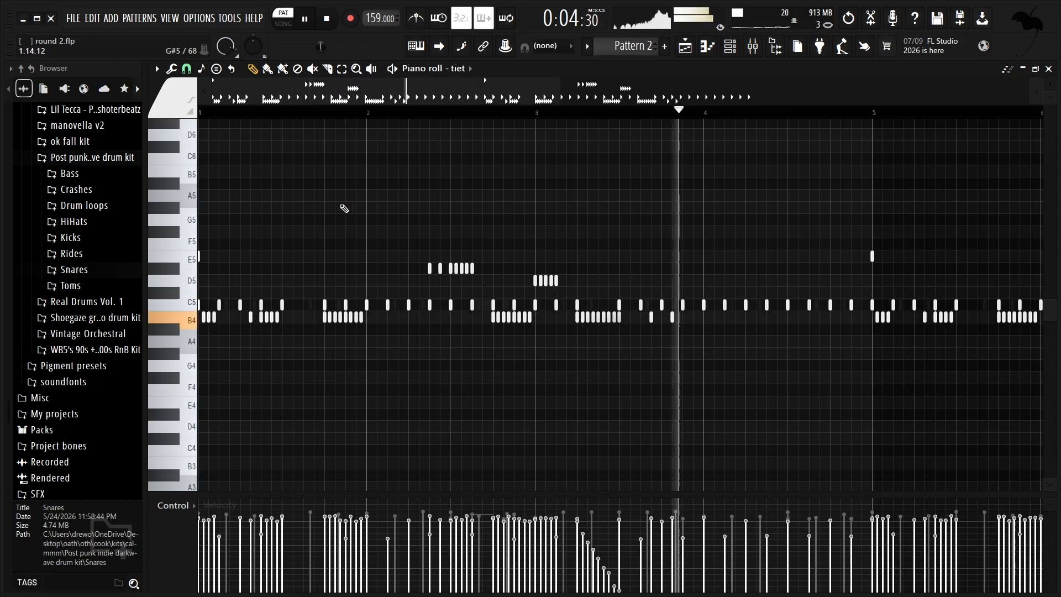
scroll(342, 208, "down", 2)
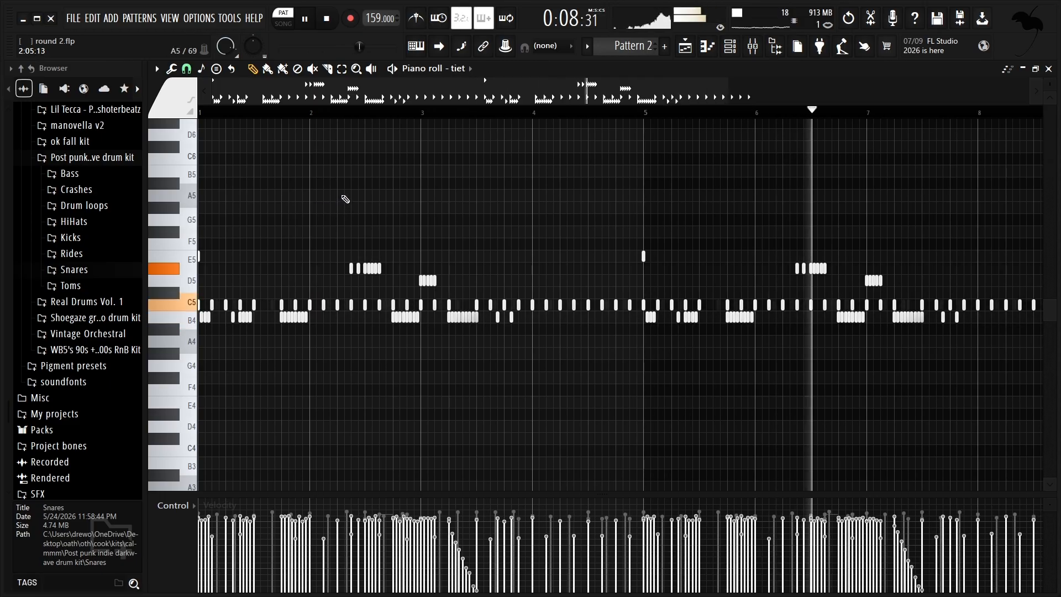
scroll(343, 200, "down", 2)
scroll(344, 199, "down", 1)
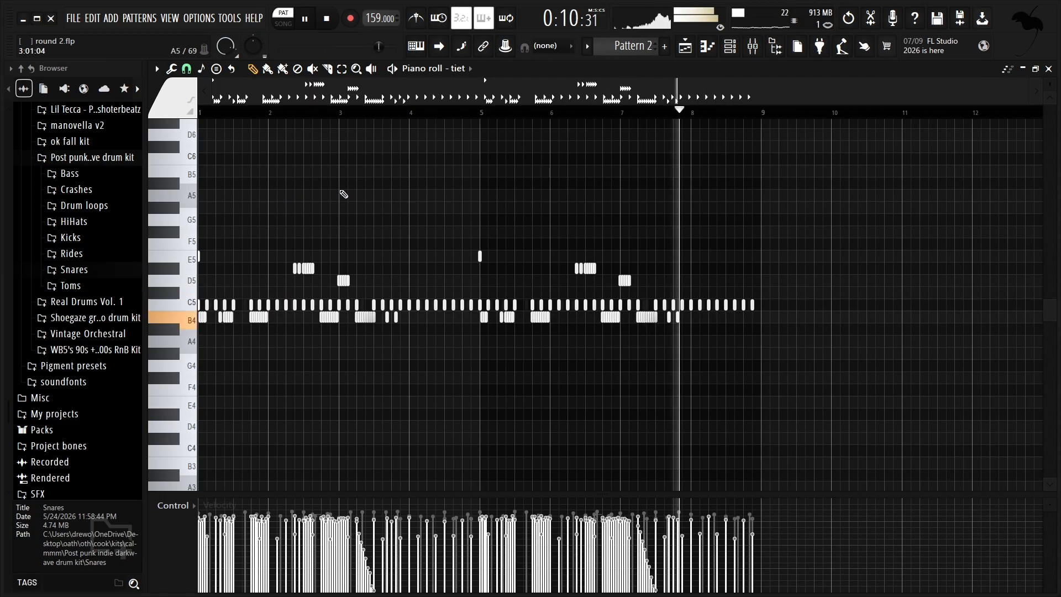
key("space")
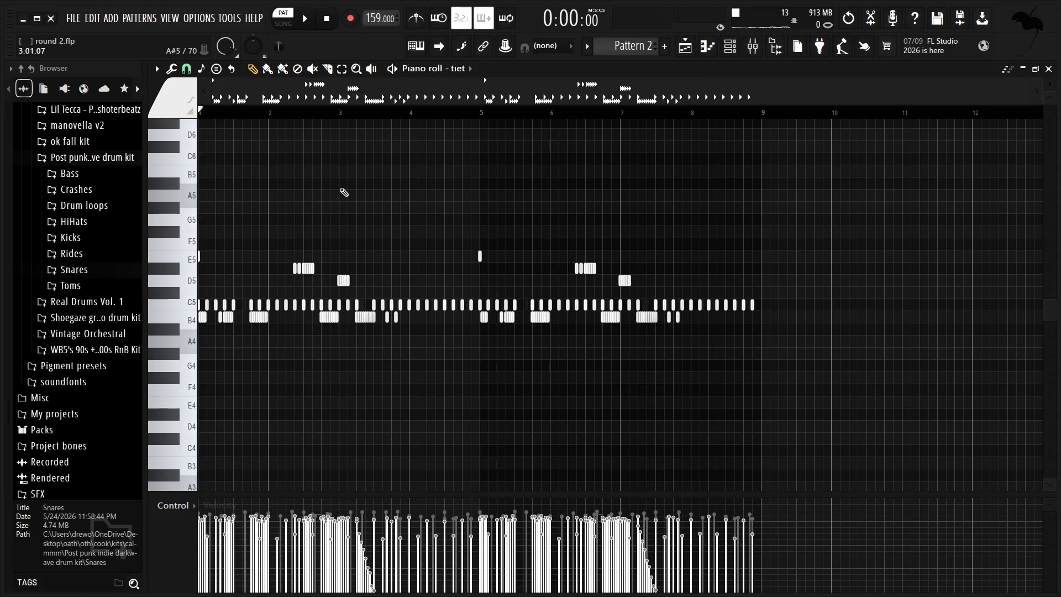
Set song-mode playback to start at bar 9 and reopen the first Pattern 2 clip on Track 6.
left_click(685, 46)
scroll(637, 156, "down", 1)
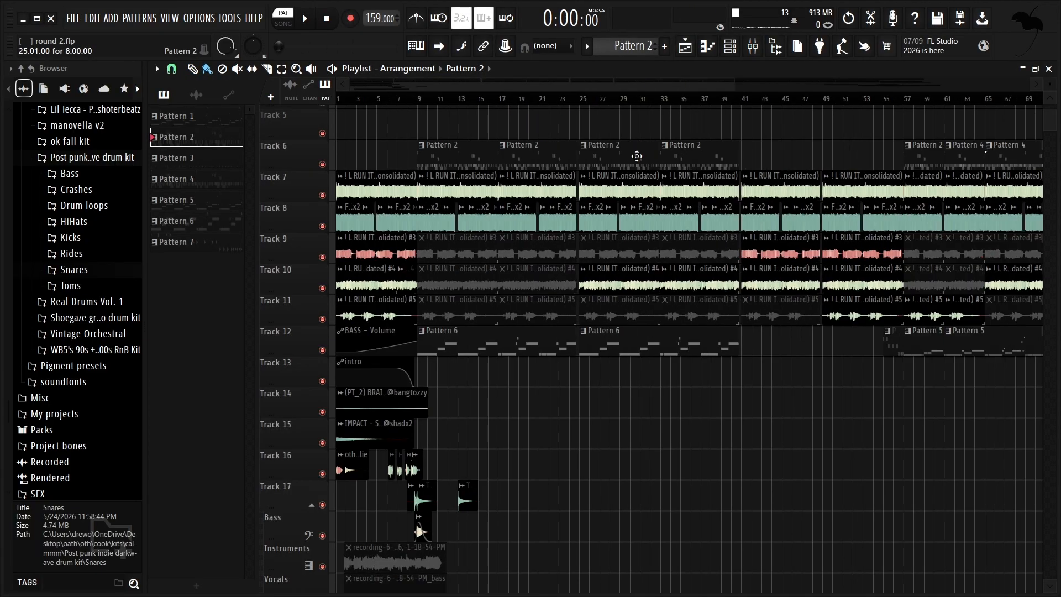
scroll(618, 158, "up", 2)
scroll(542, 177, "up", 1)
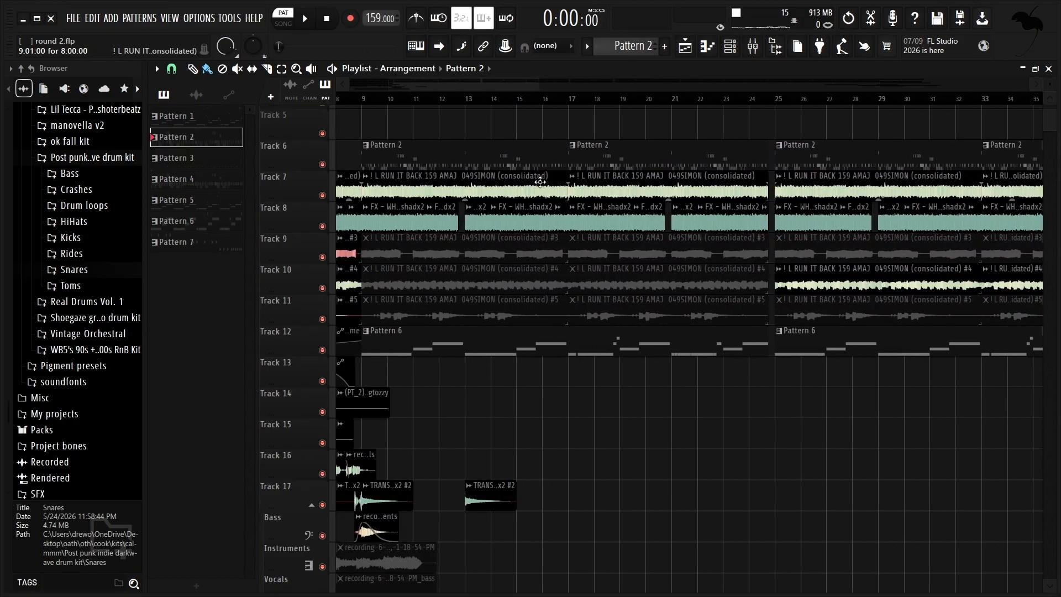
scroll(443, 188, "up", 1)
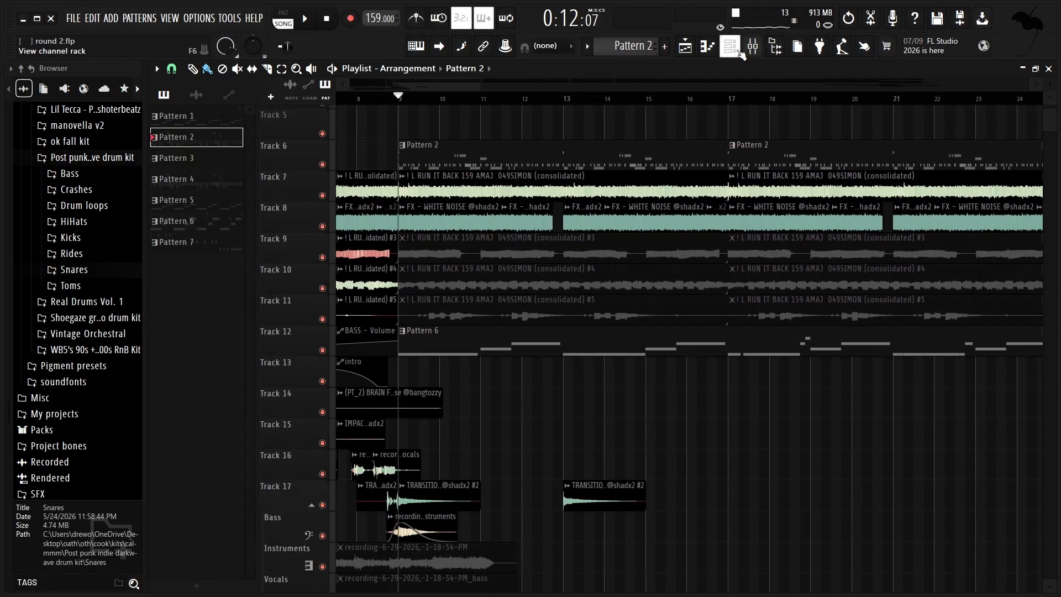
left_click(738, 49)
double_click(440, 144)
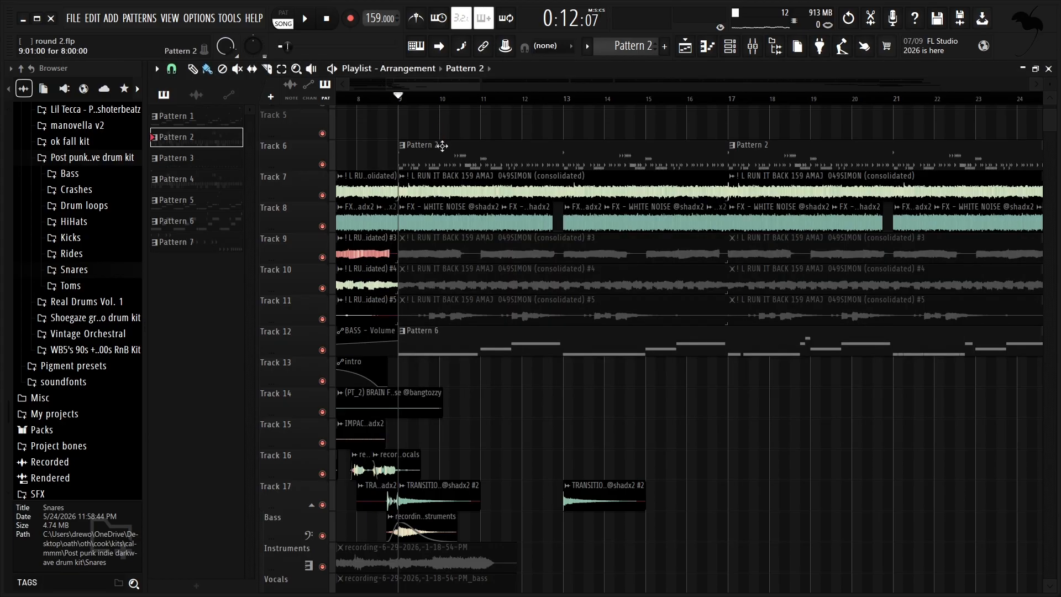
Play the song from bar 9 while viewing the tiet notes from the start of Pattern 2.
scroll(415, 105, "up", 2)
scroll(464, 71, "up", 2)
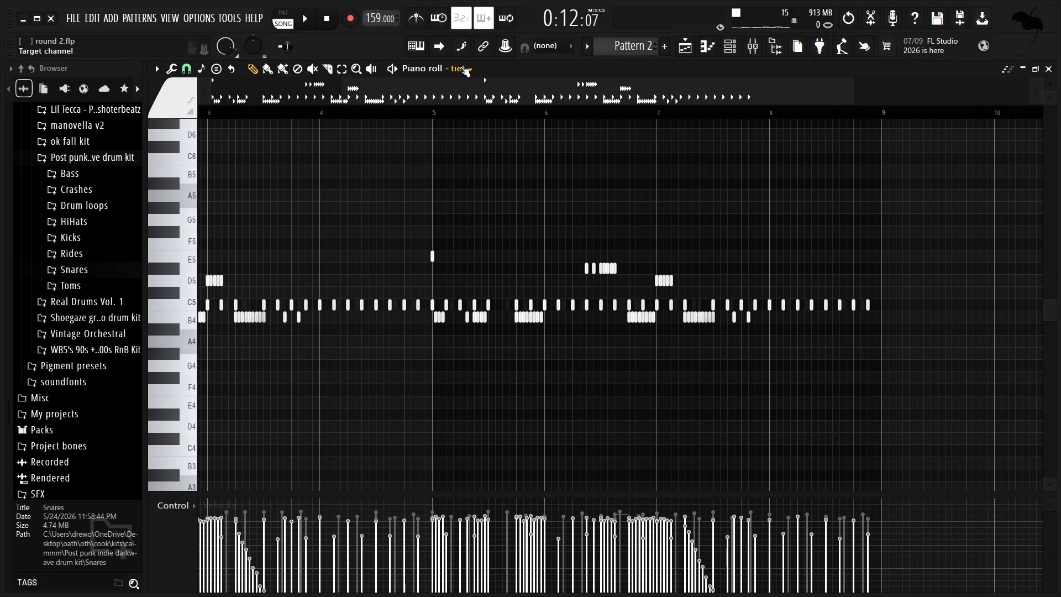
left_click_drag(395, 89, 259, 117)
scroll(283, 92, "up", 1)
key("space")
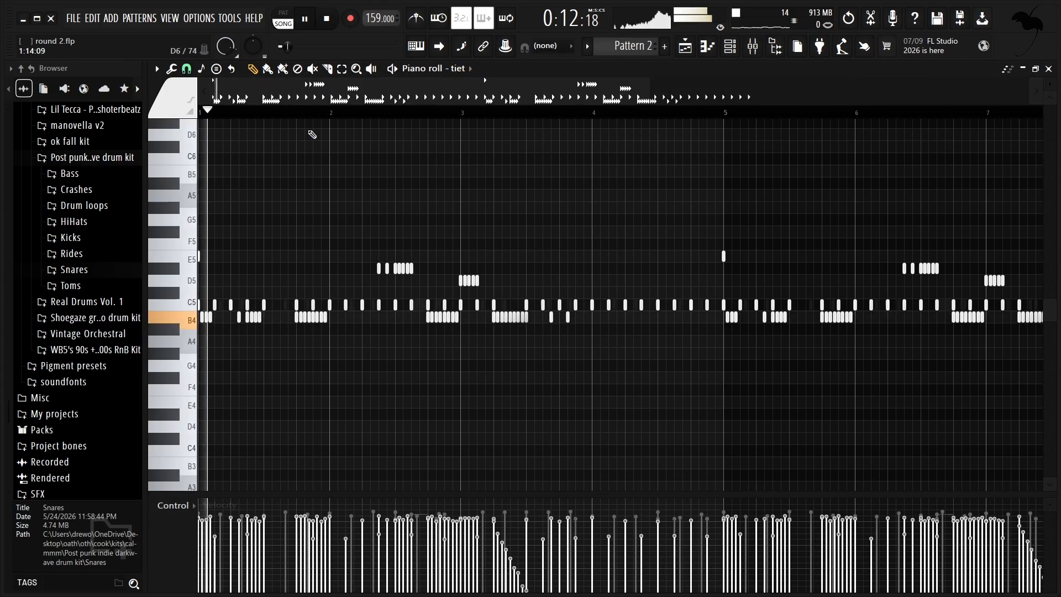
key("space")
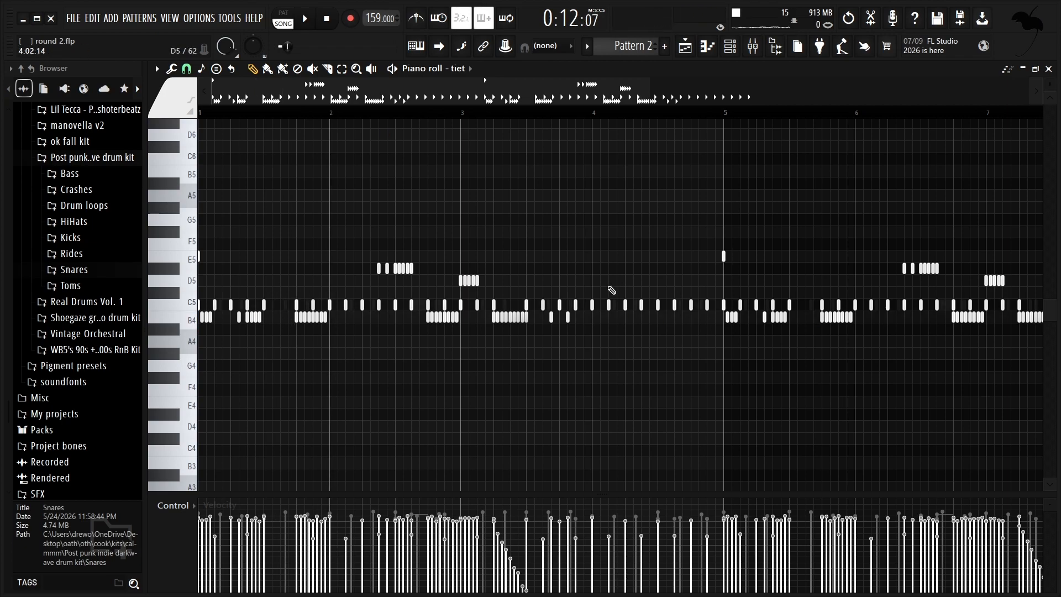
key("space")
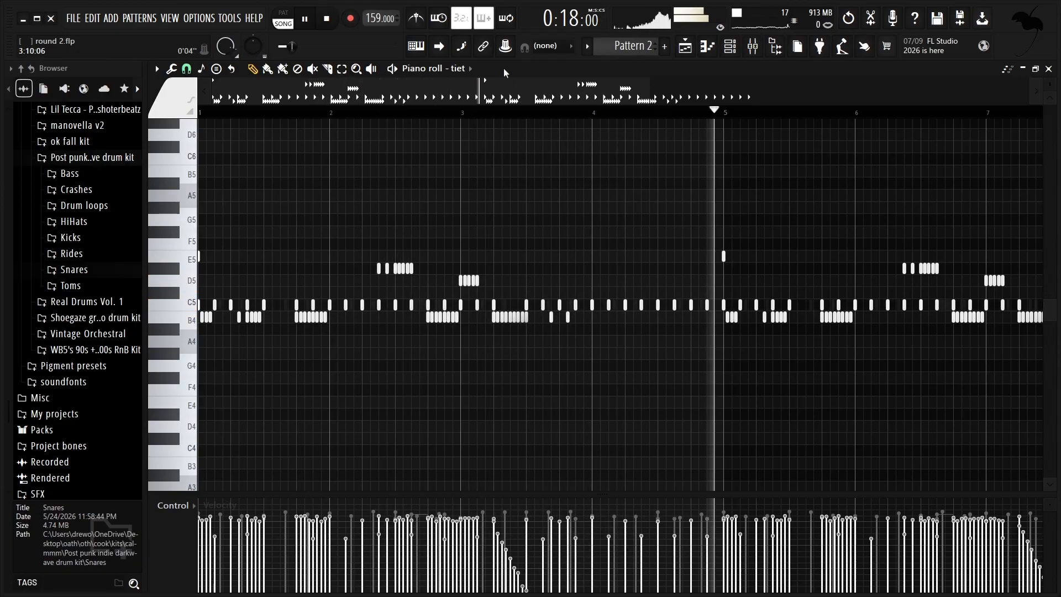
key("space")
Check the active channels in the channel rack and replay the song from bar 9 through the tiet pattern.
key("F6")
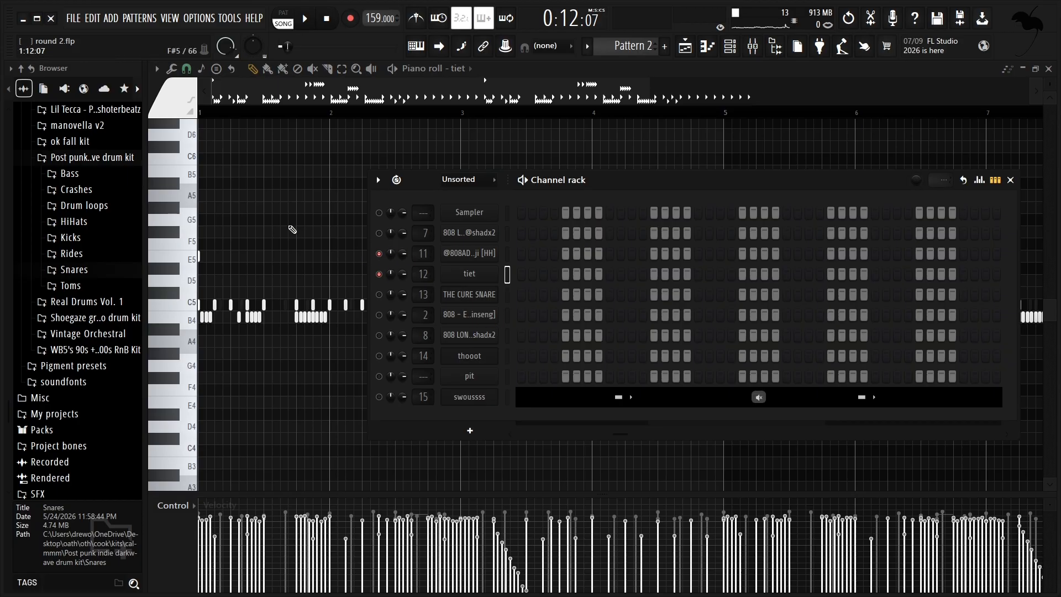
key("F6")
key("space")
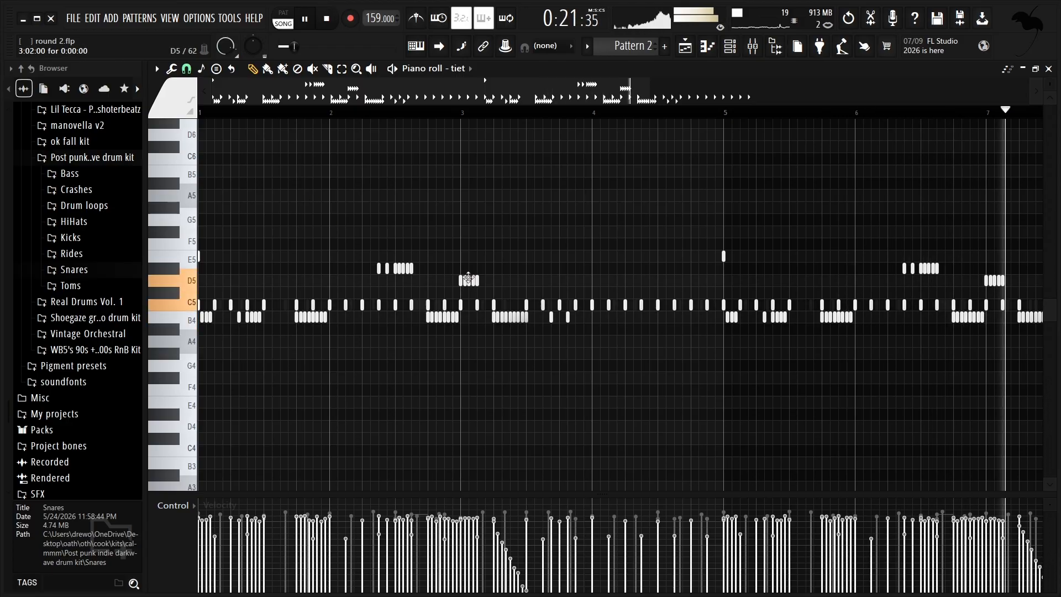
scroll(442, 254, "down", 2)
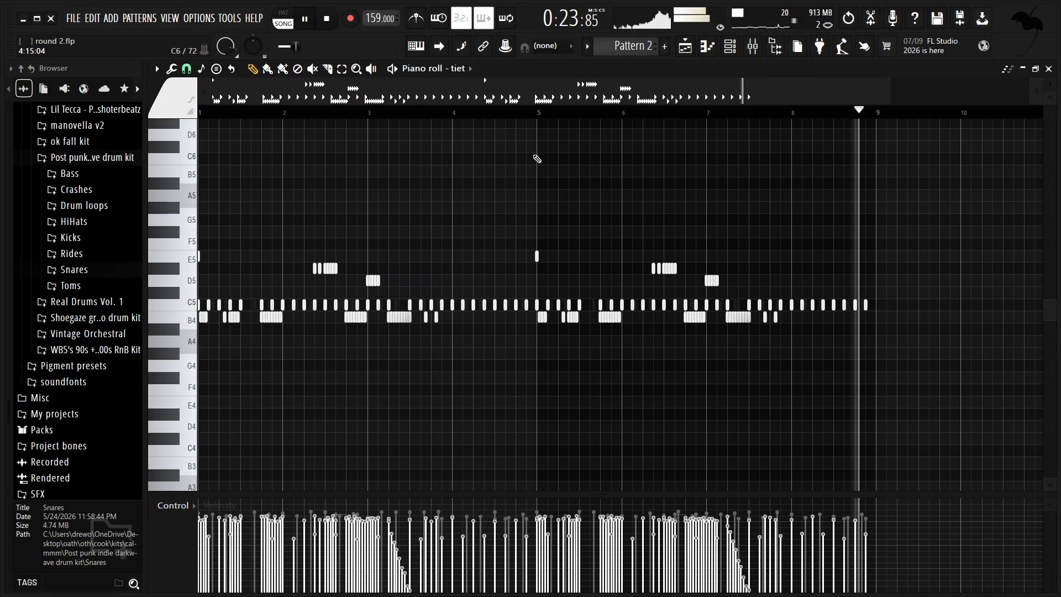
key("space")
Unmute THE CURE SNARE and the 808 channel routed to mixer track 2, and toggle that 808 channel's solo twice.
key("F6")
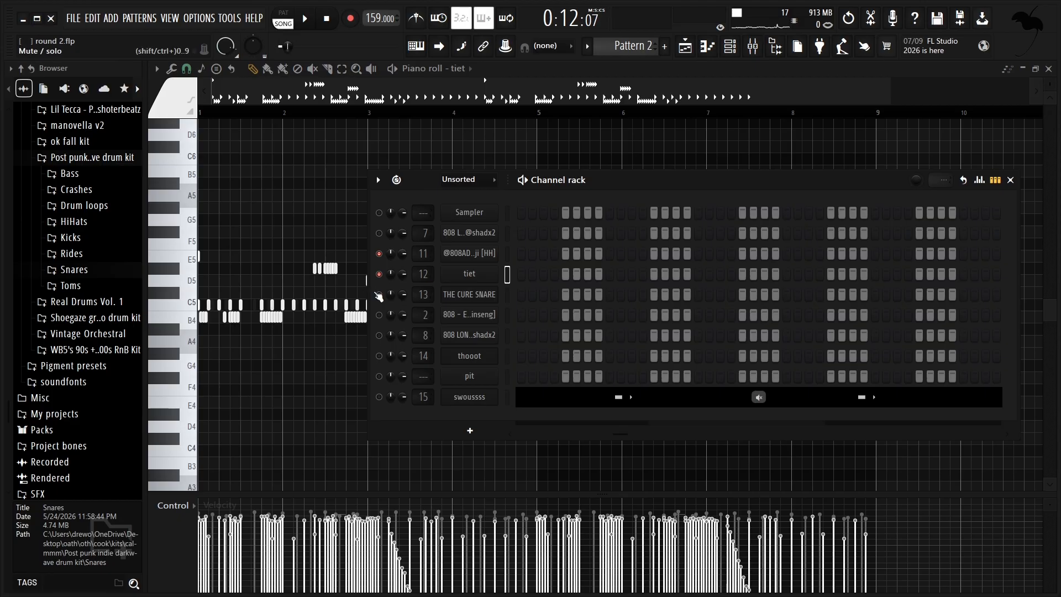
right_click(379, 316)
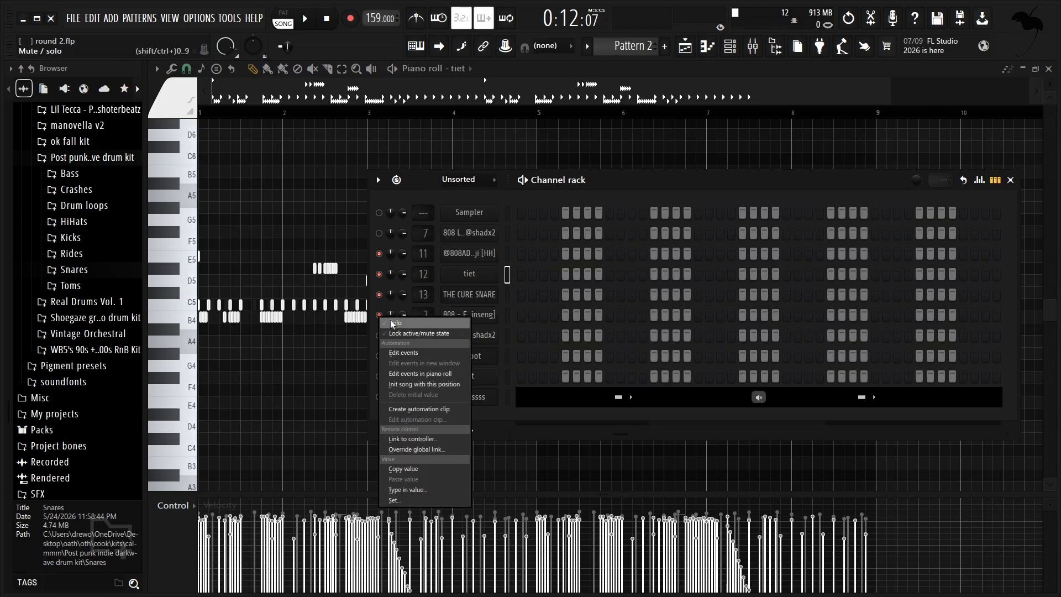
left_click(387, 323)
right_click(376, 317)
left_click(382, 325)
key("F6")
Switch to pattern mode and play Pattern 2 with the re-enabled drum channels.
key("l")
key("space")
scroll(191, 144, "up", 1)
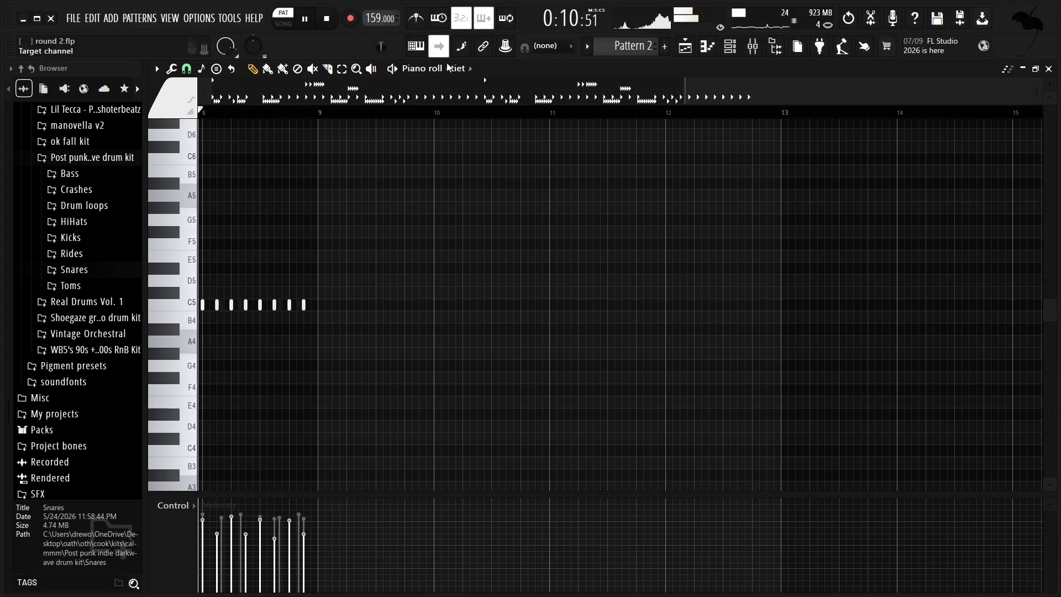
key("space")
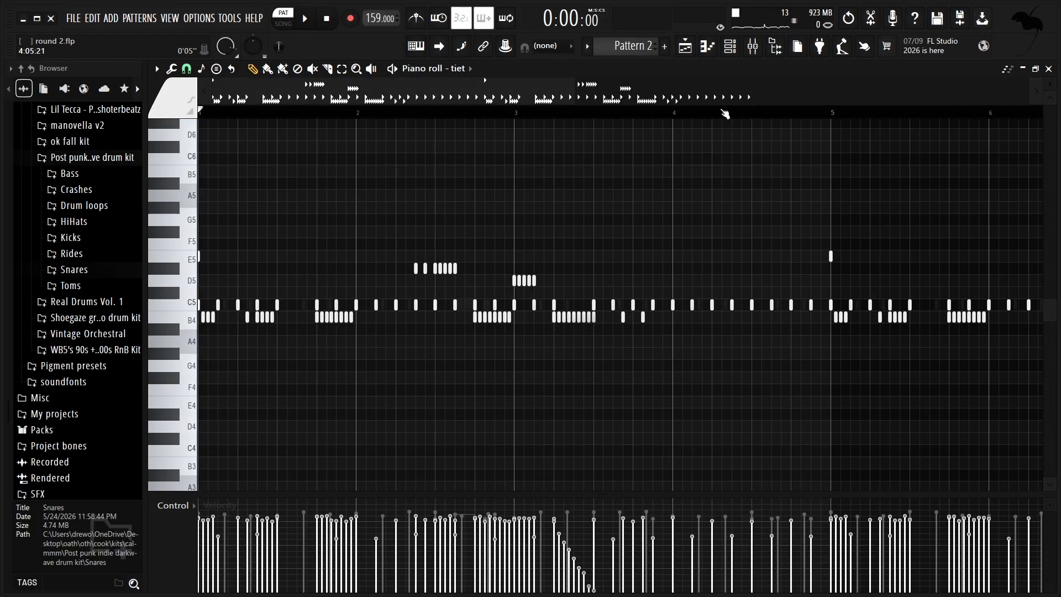
left_click(730, 47)
key("F5")
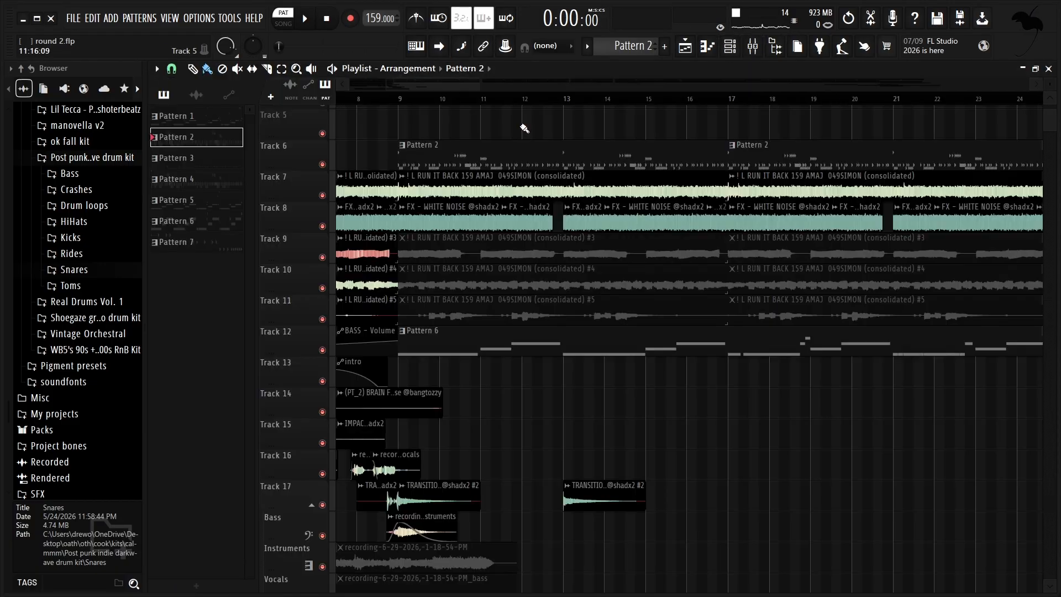
double_click(430, 334)
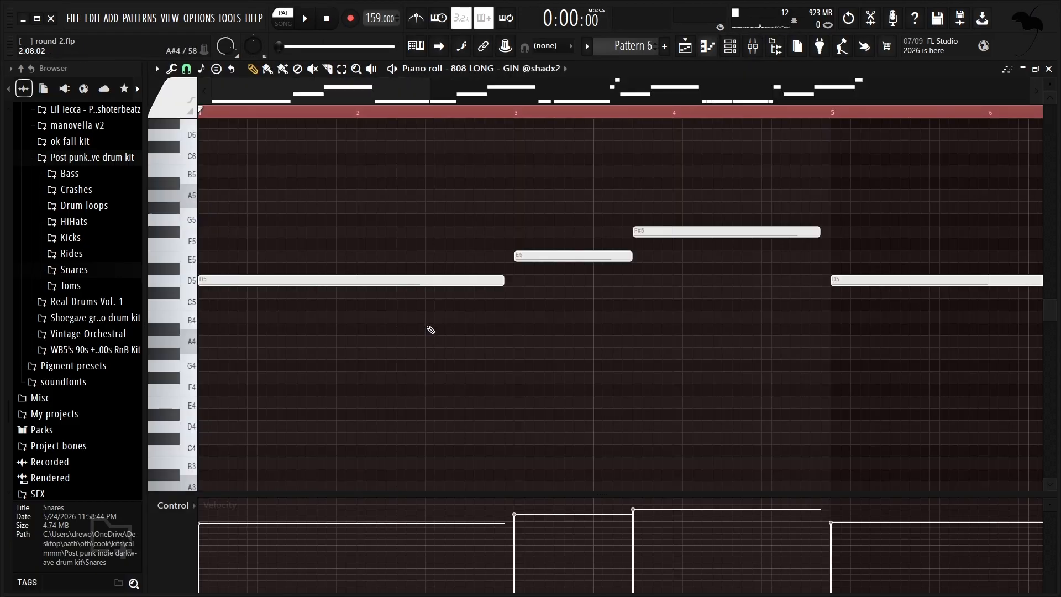
left_click(397, 121, "ctrl")
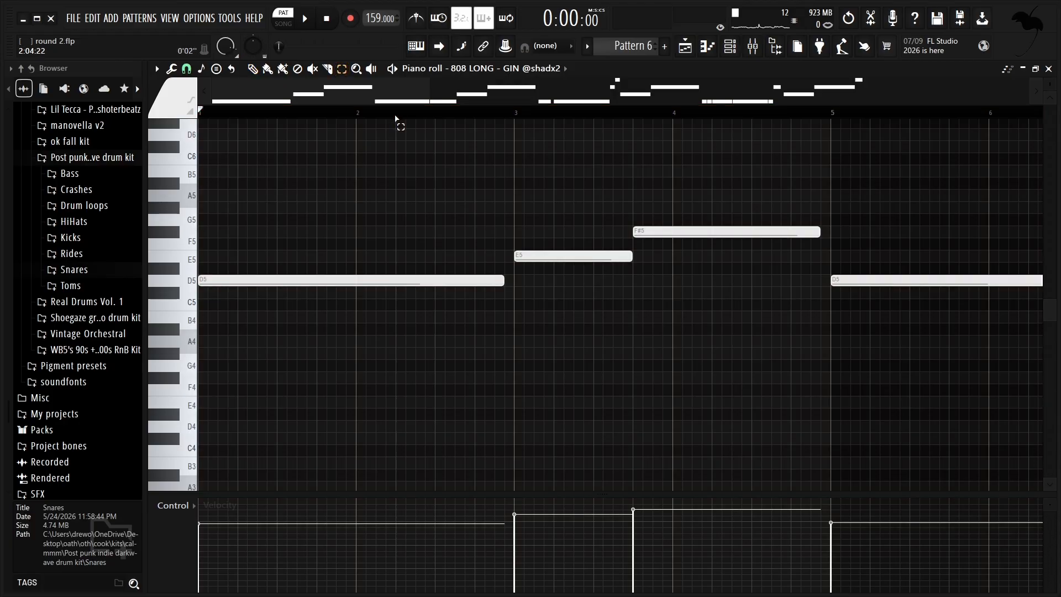
right_click(390, 138, "ctrl")
key("b")
scroll(360, 189, "up", 4)
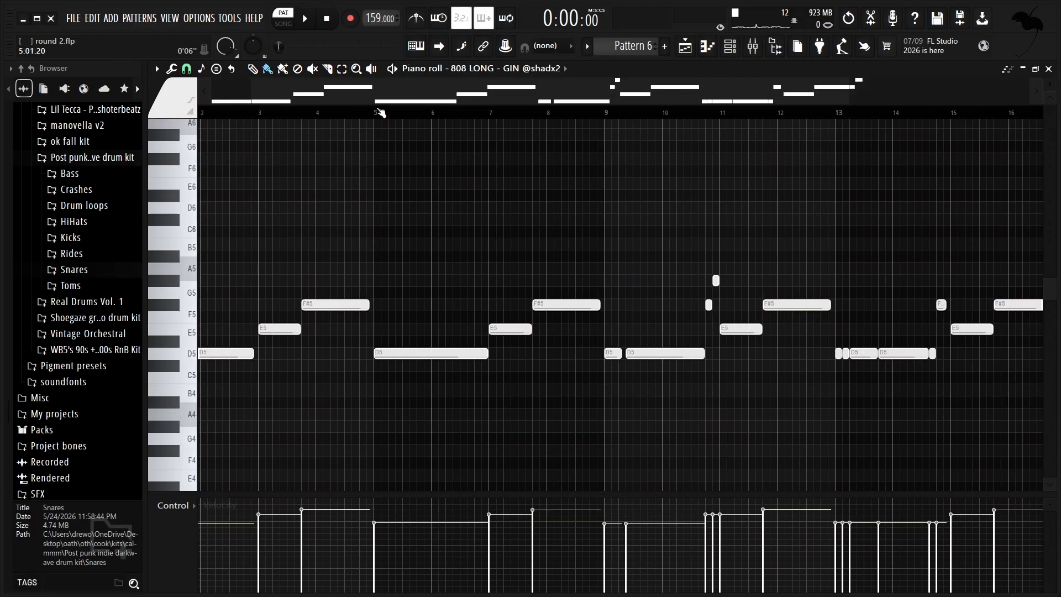
Try duplicating the opening D5, E5 and F#5 808 notes to bars 5, 9 and 13.
left_click_drag(424, 390, 185, 255)
key("ctrl+b")
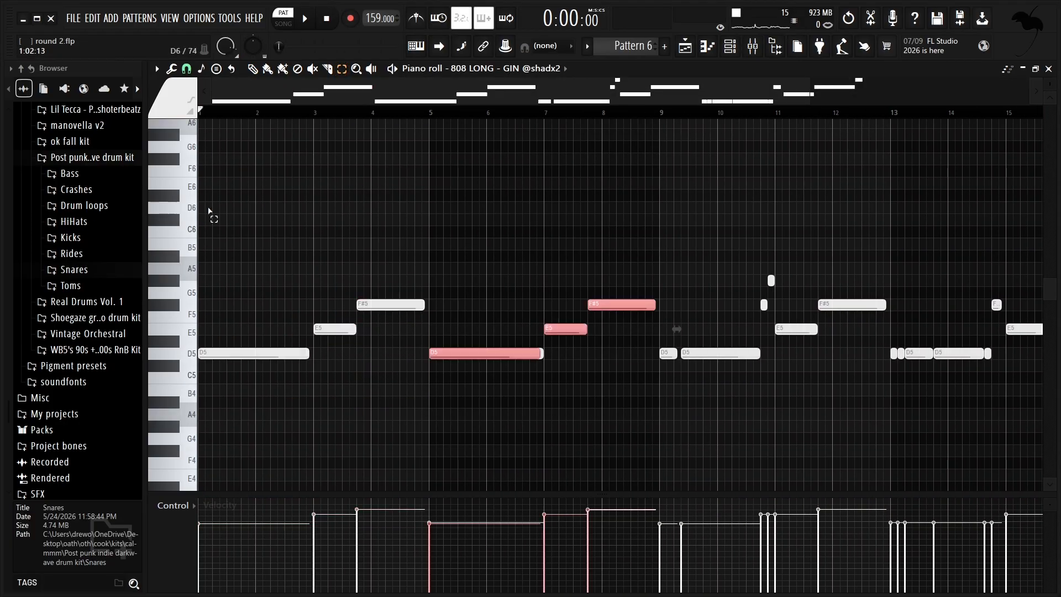
scroll(243, 243, "down", 3)
key("ctrl+b")
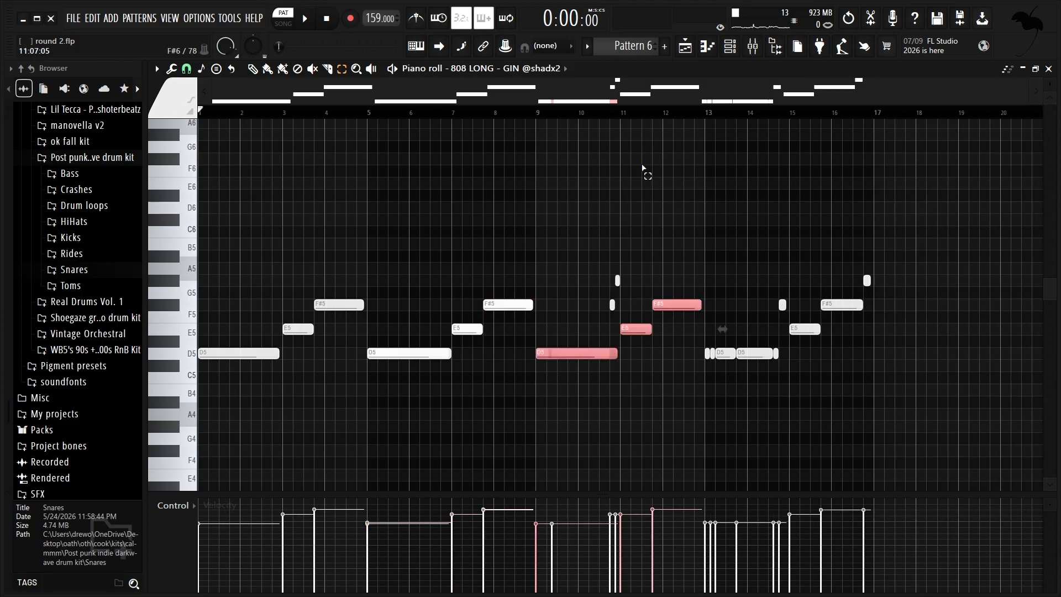
key("ctrl+b")
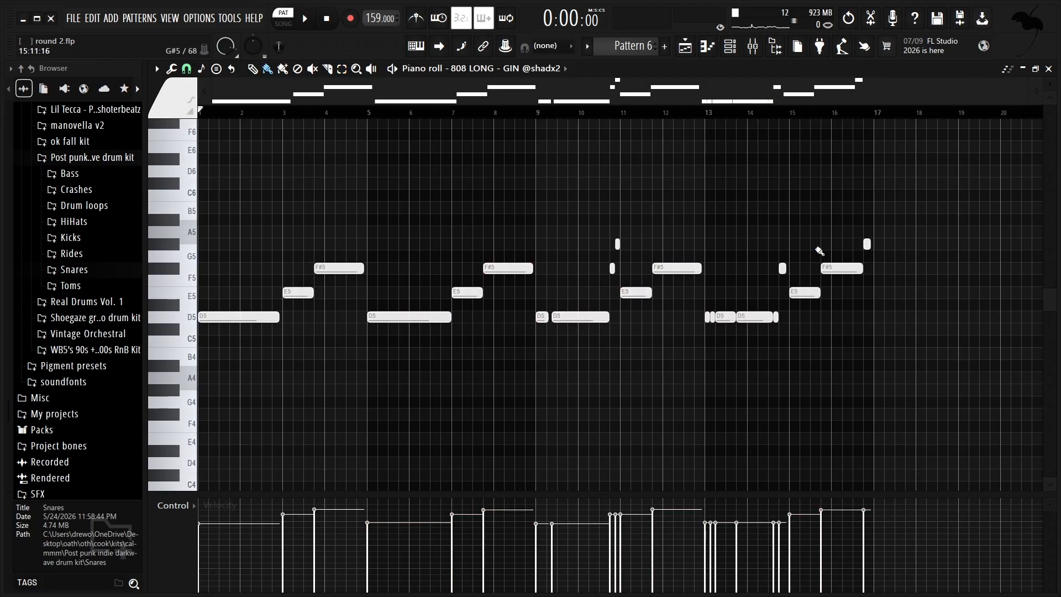
Check the closing 808 notes in the piano roll and return to the playlist at the Track 12 Pattern 6 clips.
scroll(819, 251, "up", 2)
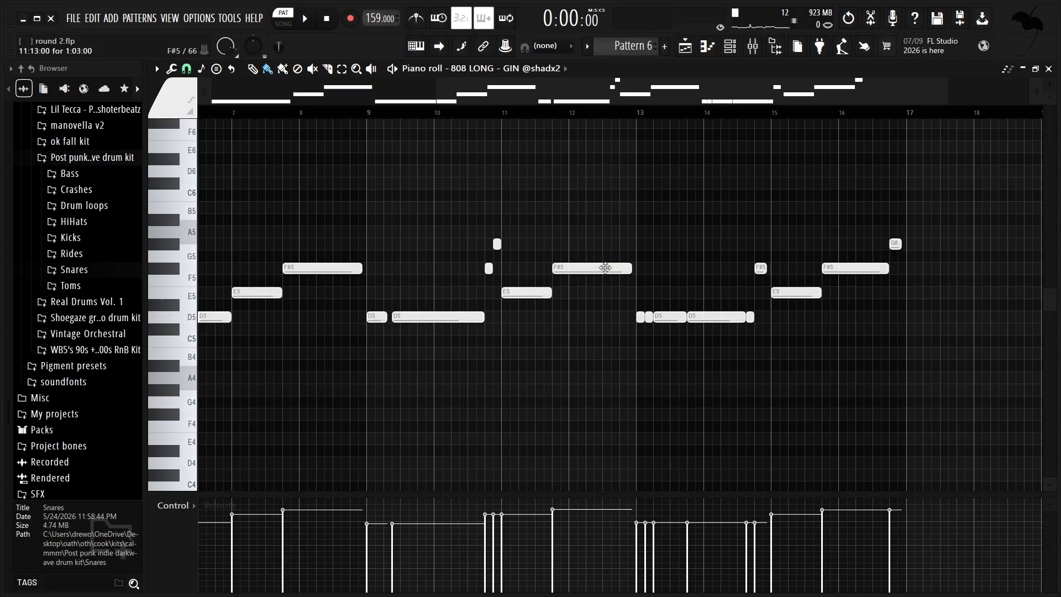
key("F5")
scroll(613, 372, "down", 5)
scroll(437, 354, "up", 2)
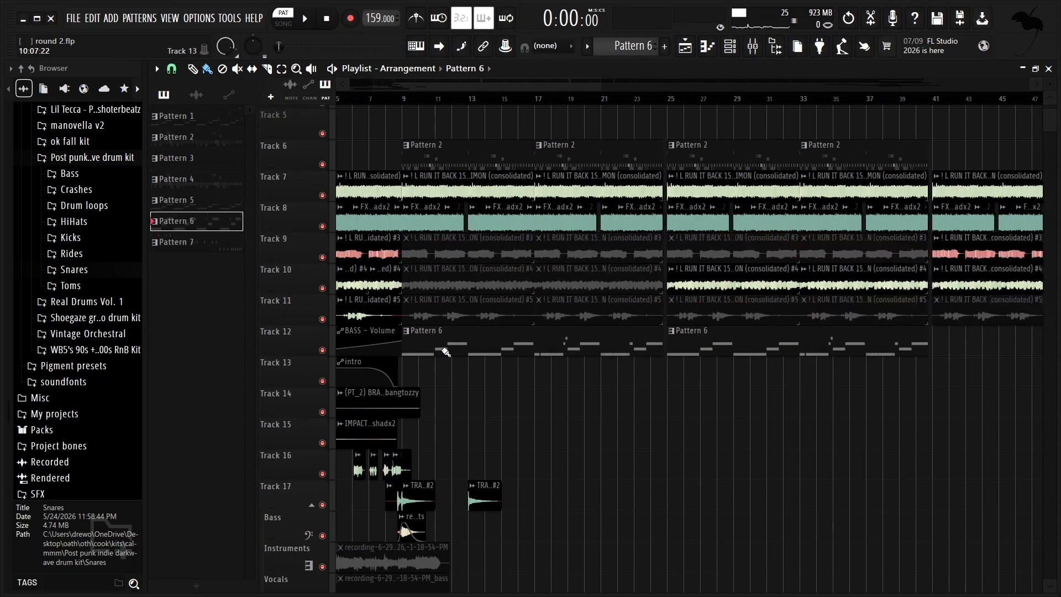
Reopen the first Pattern 6 clip in the piano roll and play the 808 melody with auto-scroll turned on.
double_click(443, 350)
scroll(375, 265, "up", 2)
key("space")
scroll(366, 164, "up", 1)
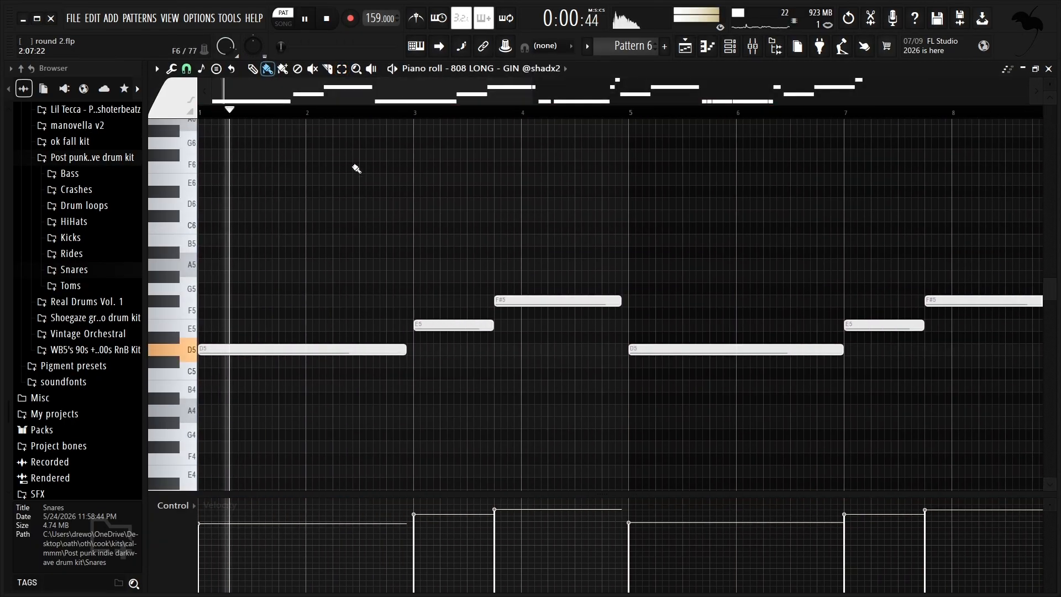
scroll(356, 182, "down", 1)
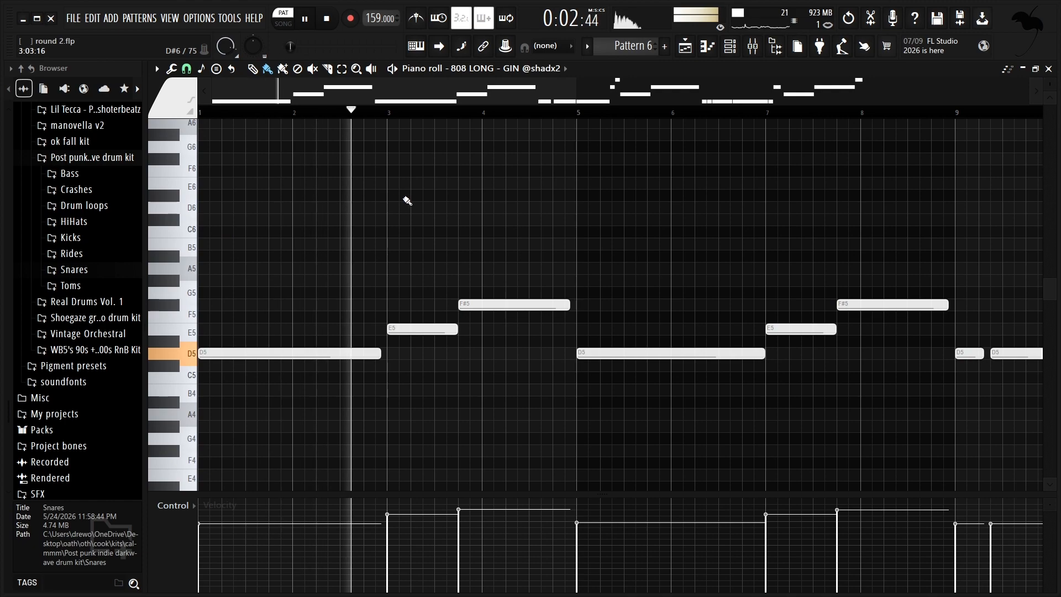
left_click(440, 46)
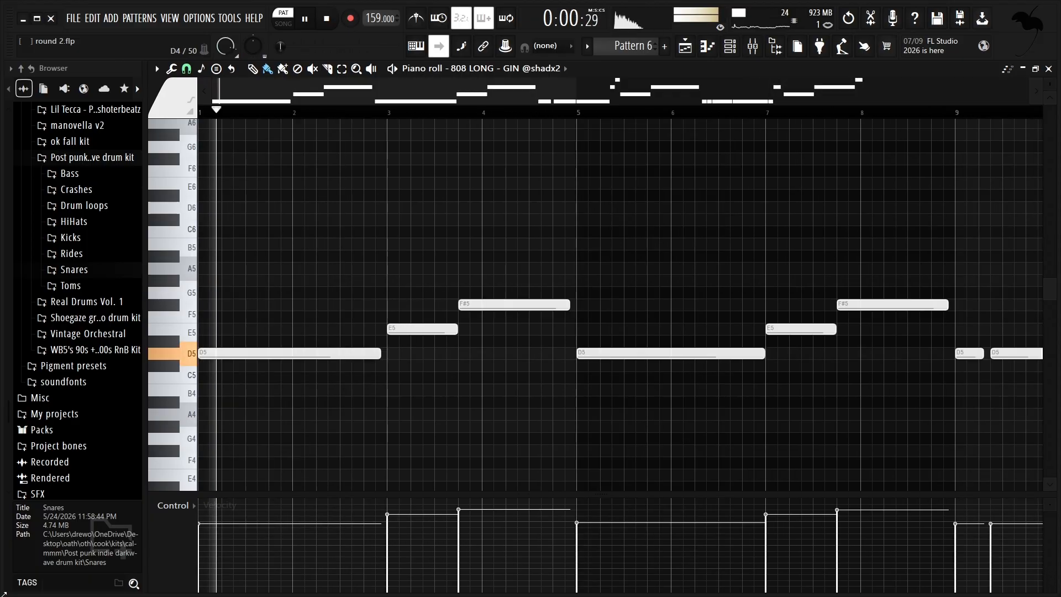
key("space")
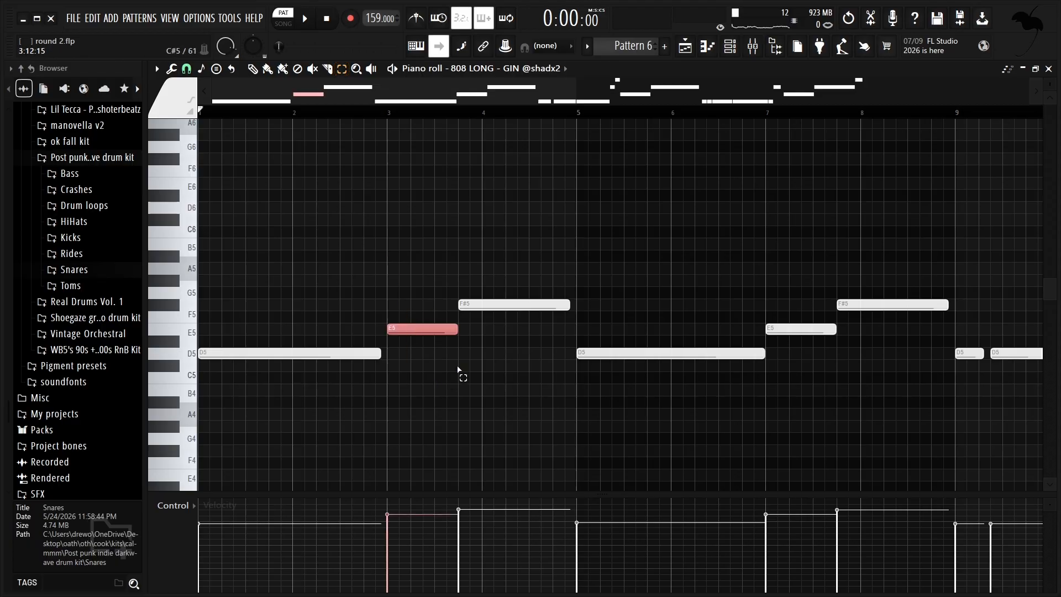
Undo the last two changes to the 808 notes in Pattern 6.
scroll(412, 288, "down", 3)
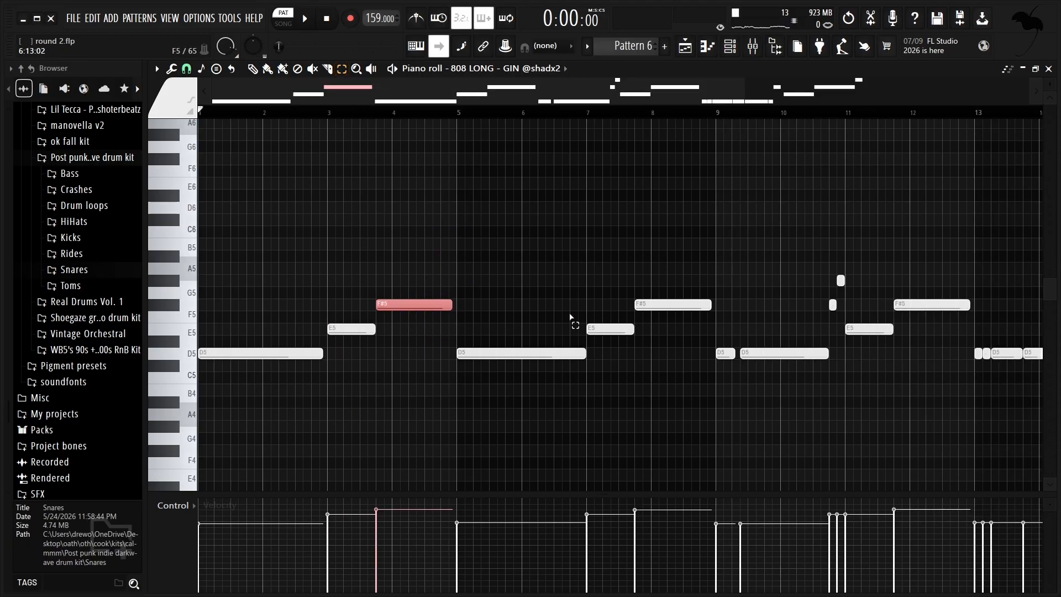
scroll(525, 279, "up", 3)
scroll(522, 276, "down", 3)
key("ctrl+z")
key("ctrl+z")
scroll(500, 215, "down", 3)
scroll(419, 181, "up", 4)
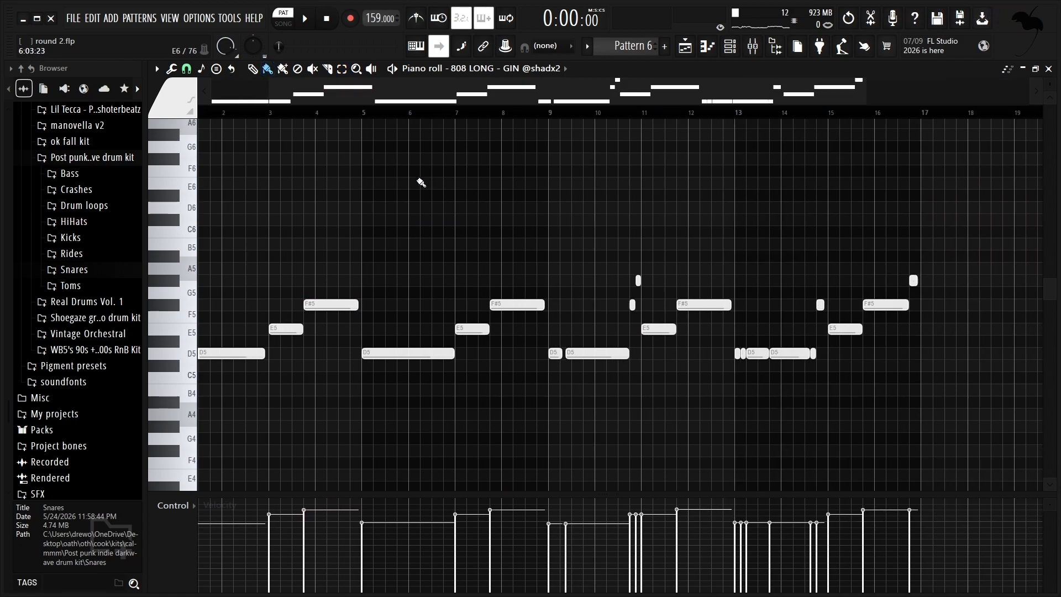
Switch to the playlist and play the arrangement in song mode from bar 9.
left_click_drag(377, 101, 279, 97)
left_click(684, 47)
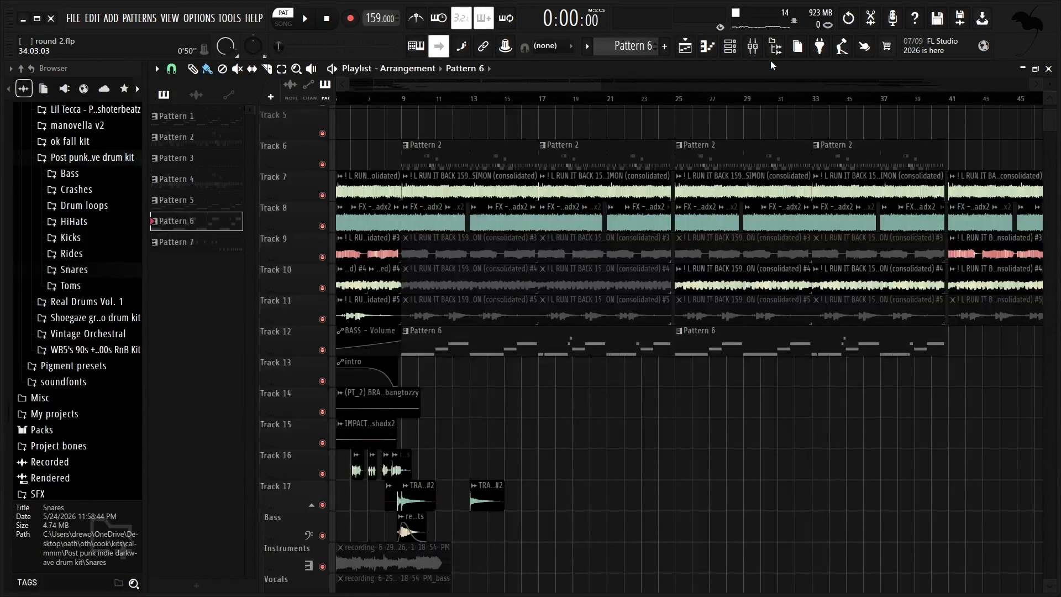
left_click(752, 47)
left_click(753, 46)
scroll(459, 101, "up", 3)
left_click(459, 101)
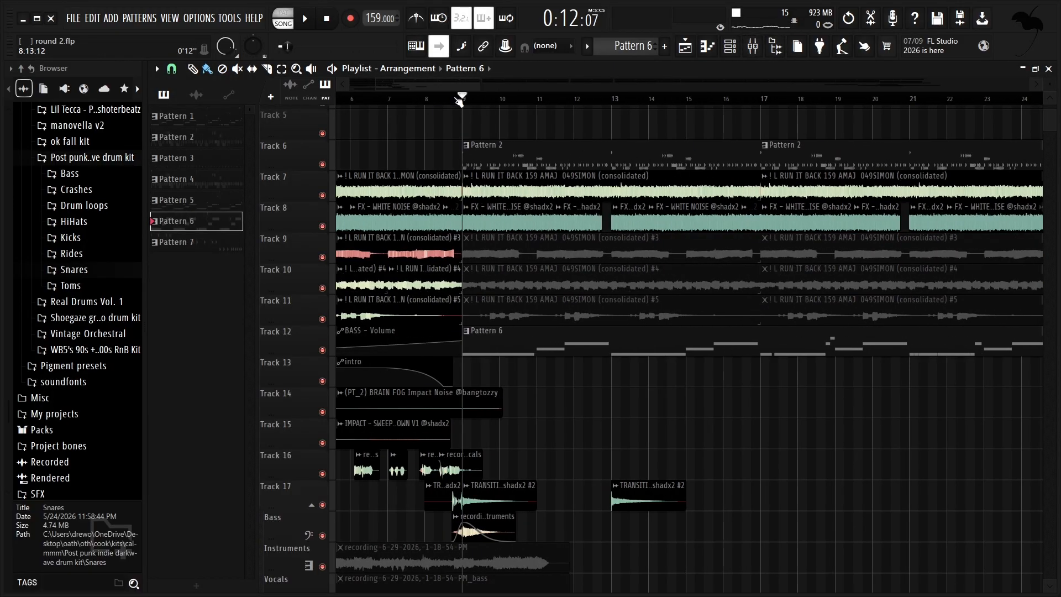
key("space")
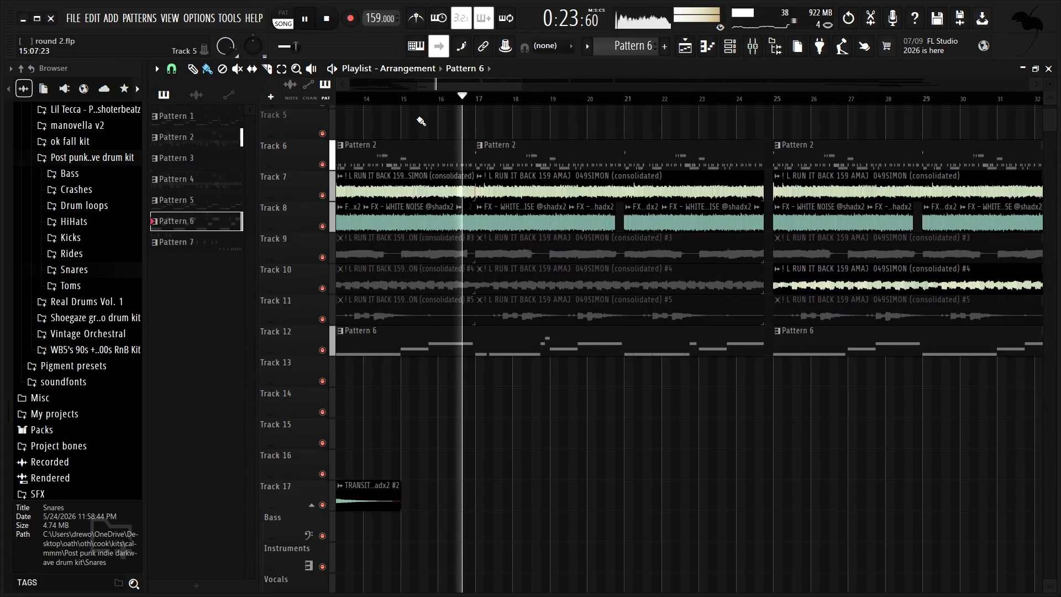
key("space")
Replay the drop briefly from bar 9 and look over the whole arrangement in the playlist.
scroll(560, 157, "up", 2)
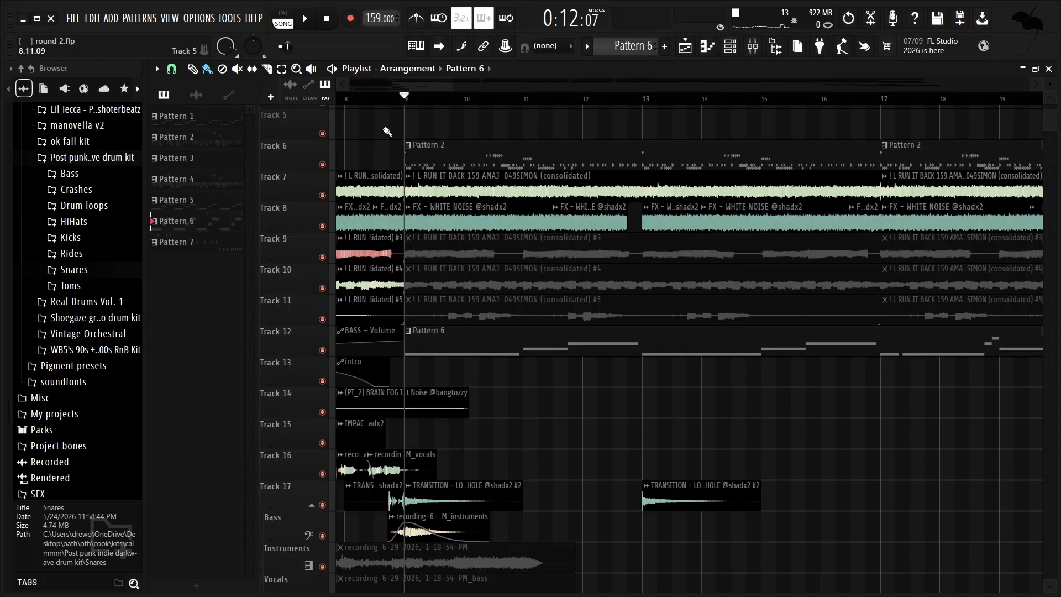
key("space")
key("space")
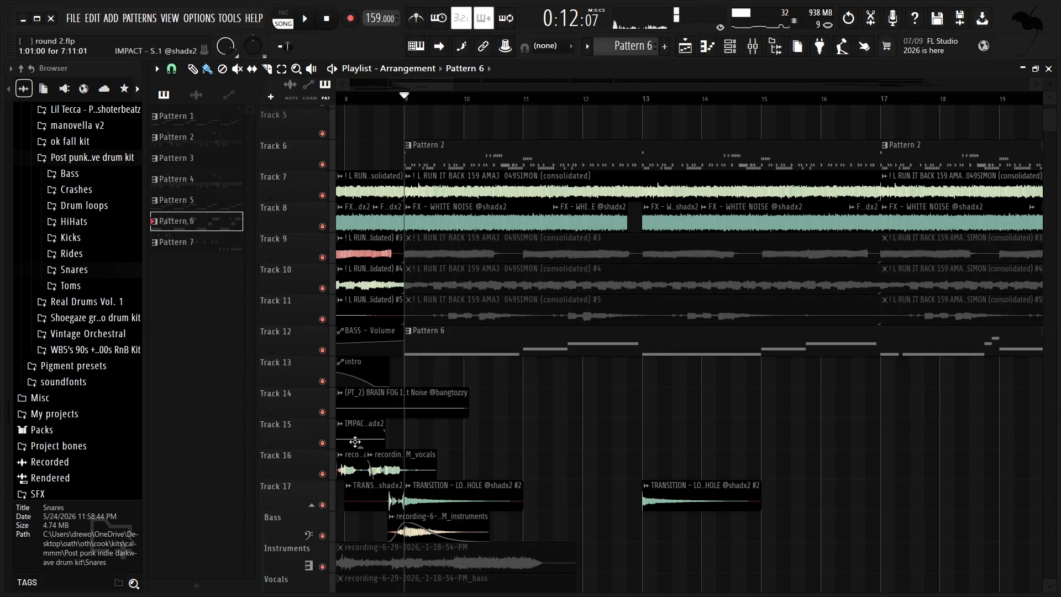
scroll(635, 408, "down", 1)
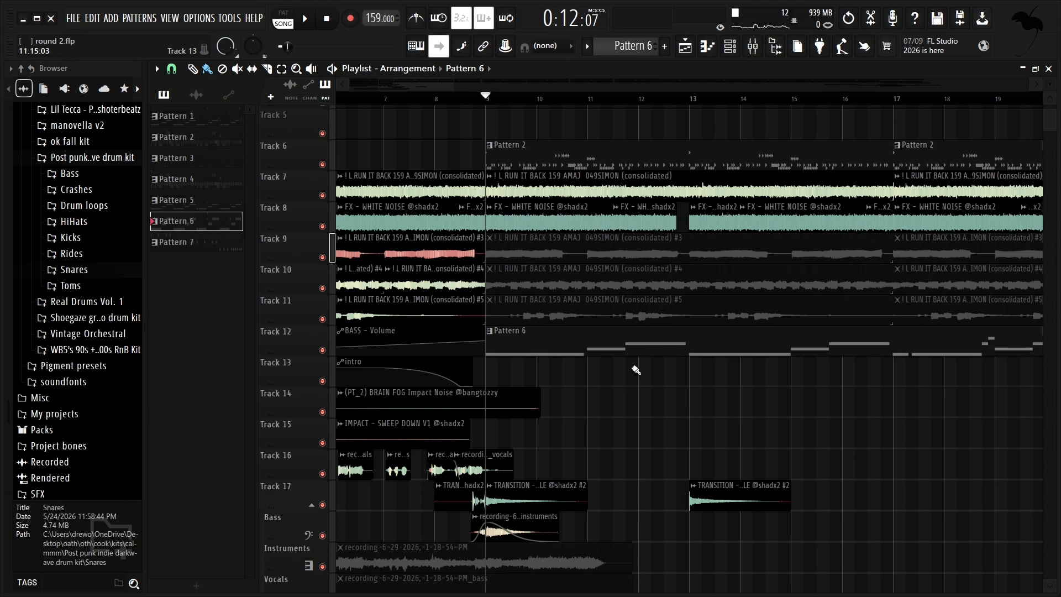
scroll(636, 369, "down", 10)
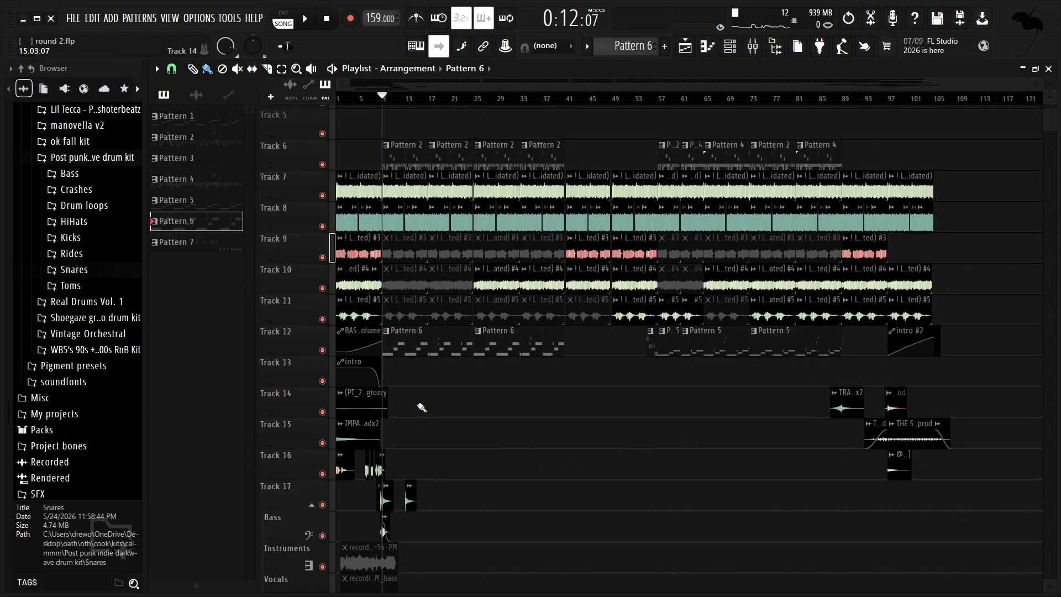
scroll(411, 380, "up", 4)
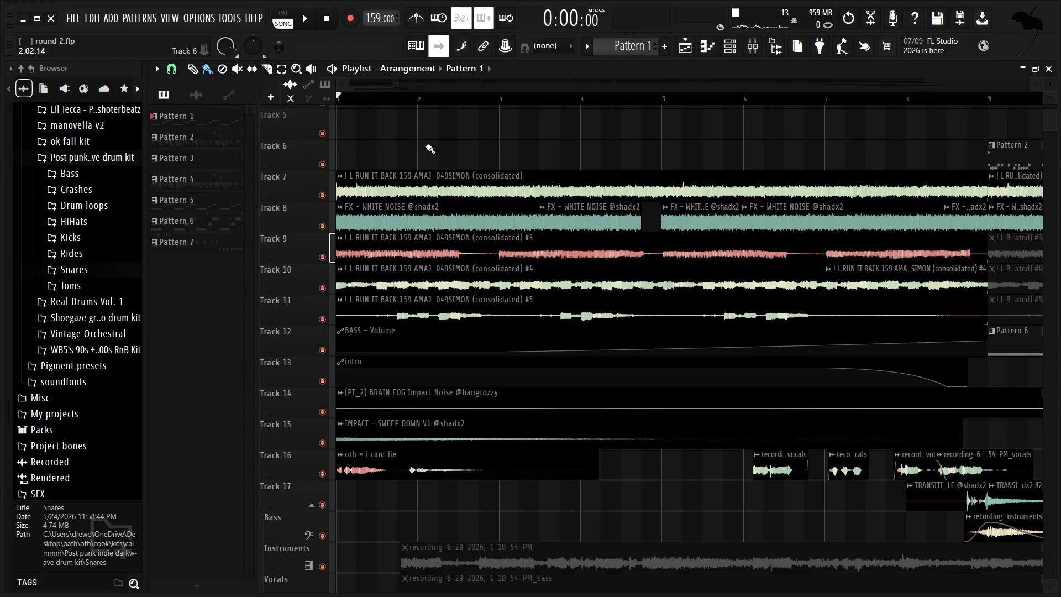
Play the arrangement from the beginning through the intro into the first Pattern 2 section.
key("space")
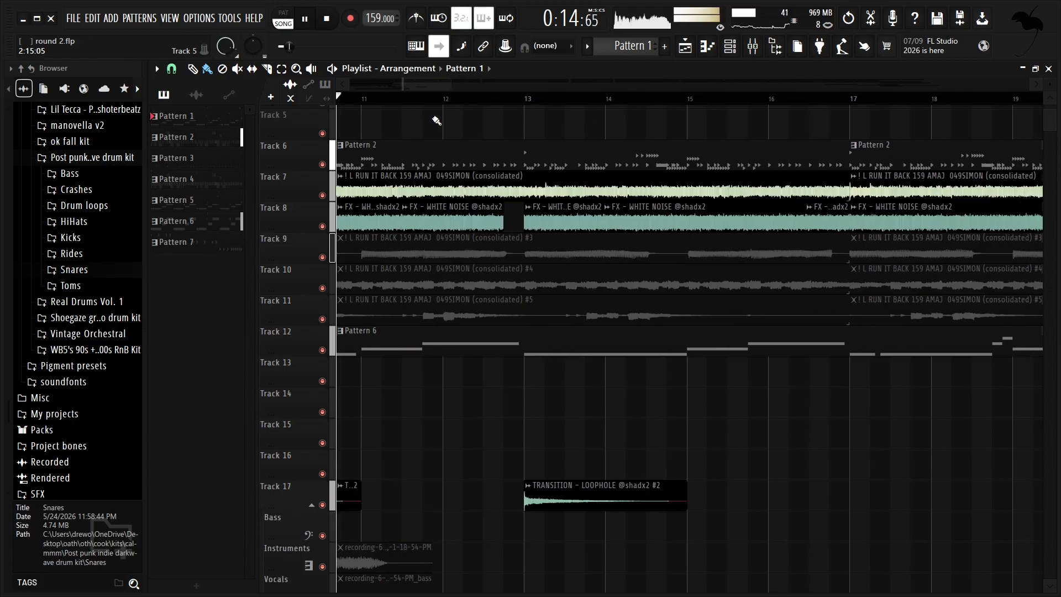
key("space")
scroll(552, 113, "up", 2)
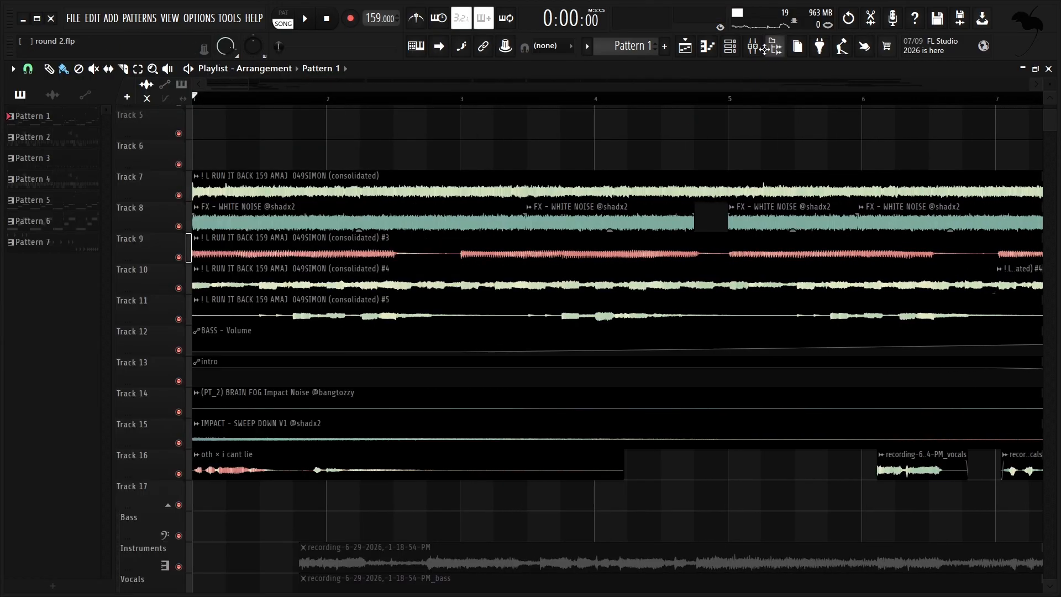
Inspect the effect chains on the Master and MEL mixer tracks.
key("F9")
left_click(319, 212)
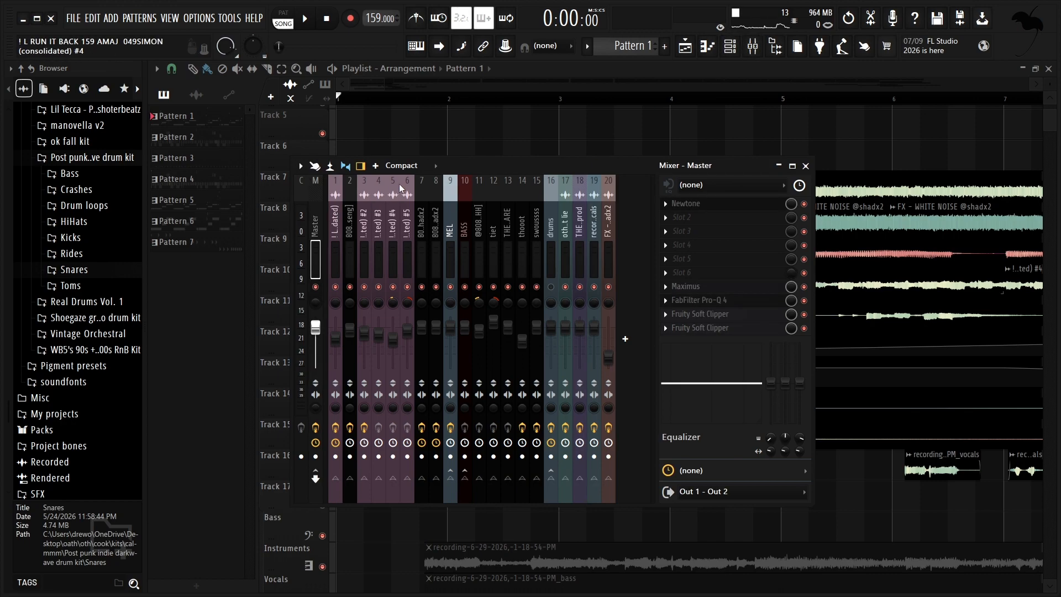
left_click(452, 200)
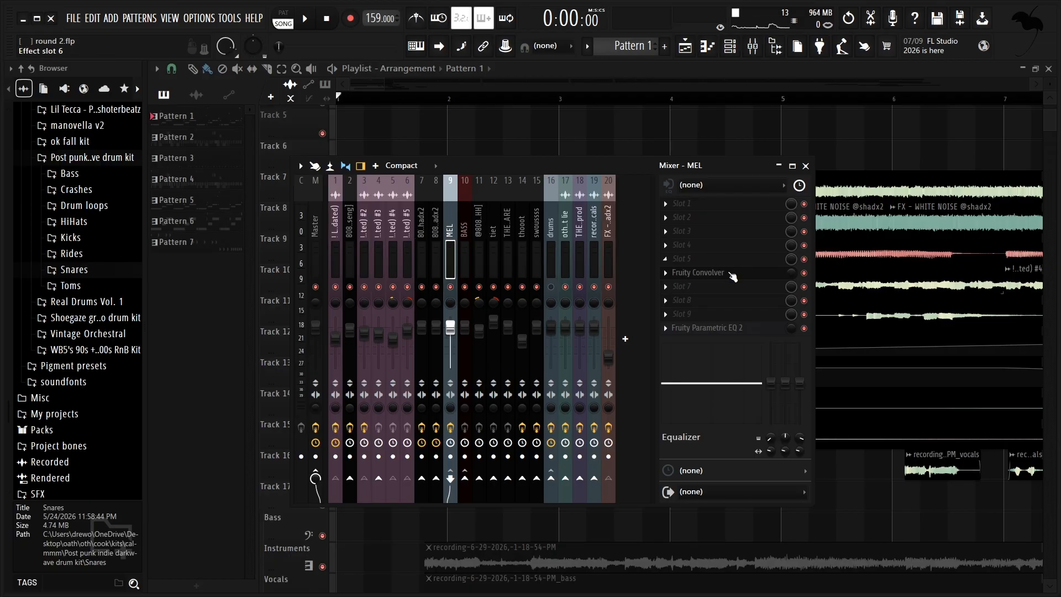
key("F9")
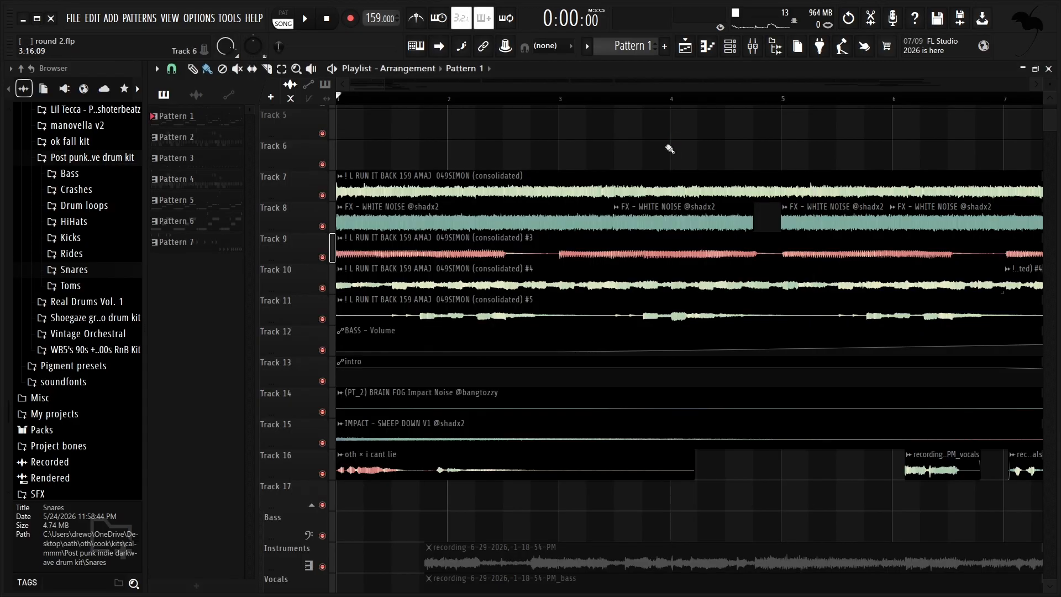
Look over the full arrangement and play its ending from bar 89 through the THE SKY Texture clips.
scroll(789, 404, "down", 3)
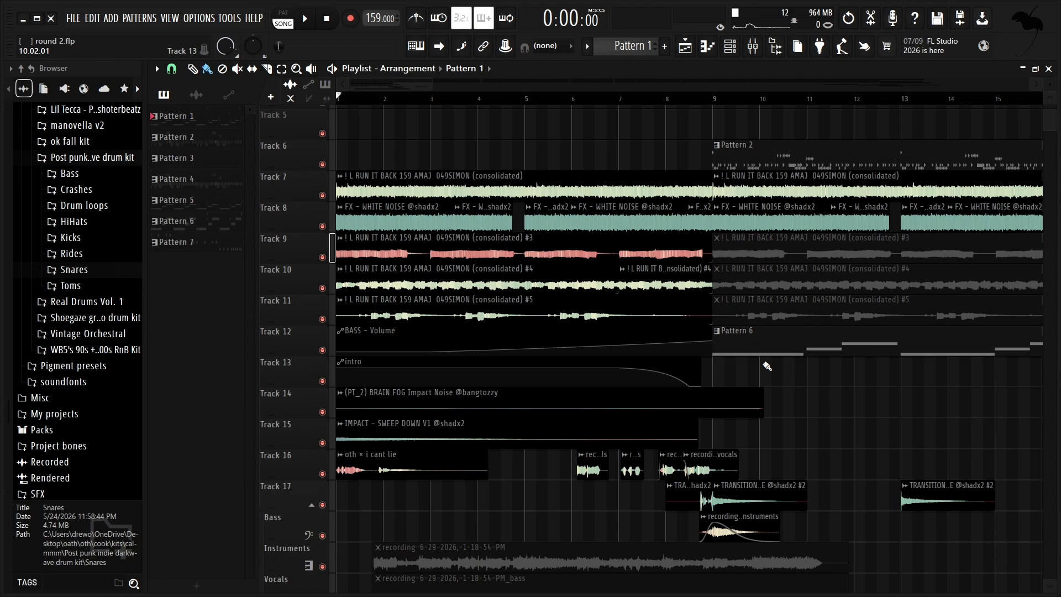
left_click(753, 46)
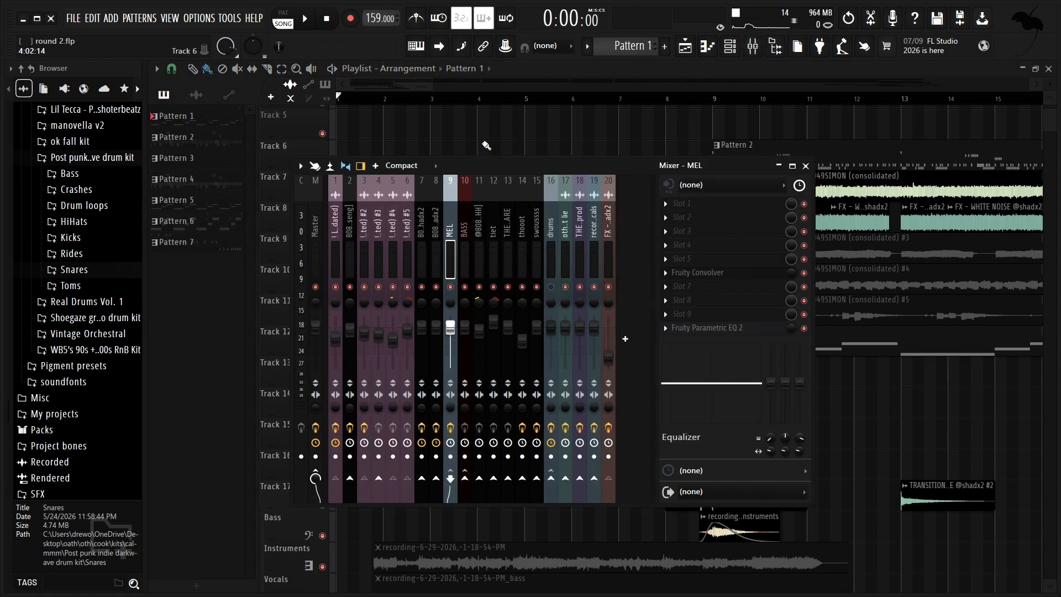
key("F9")
scroll(530, 136, "down", 9)
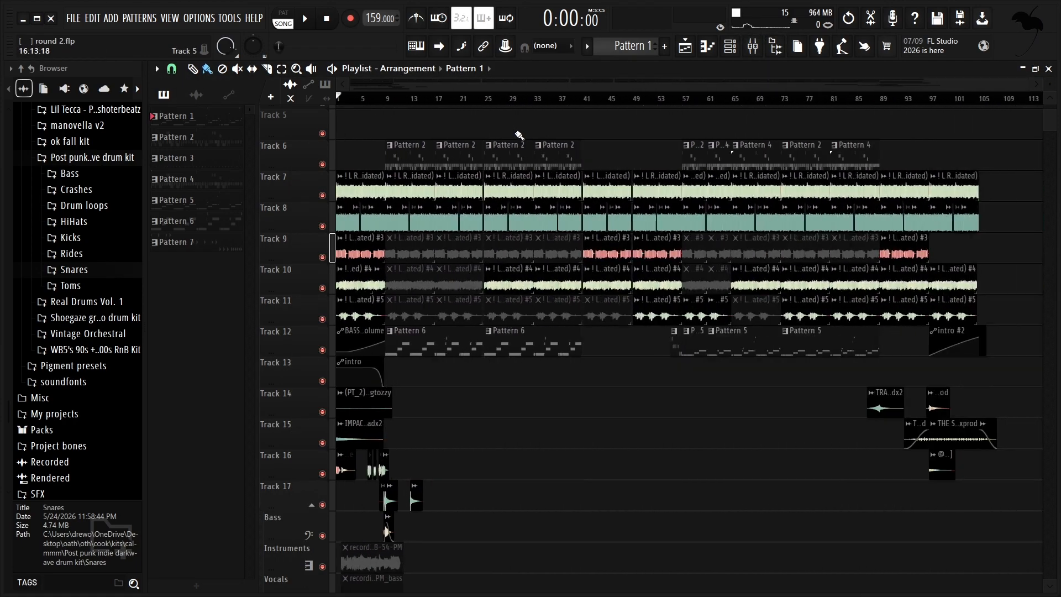
scroll(968, 291, "up", 3)
scroll(968, 290, "up", 2)
key("space")
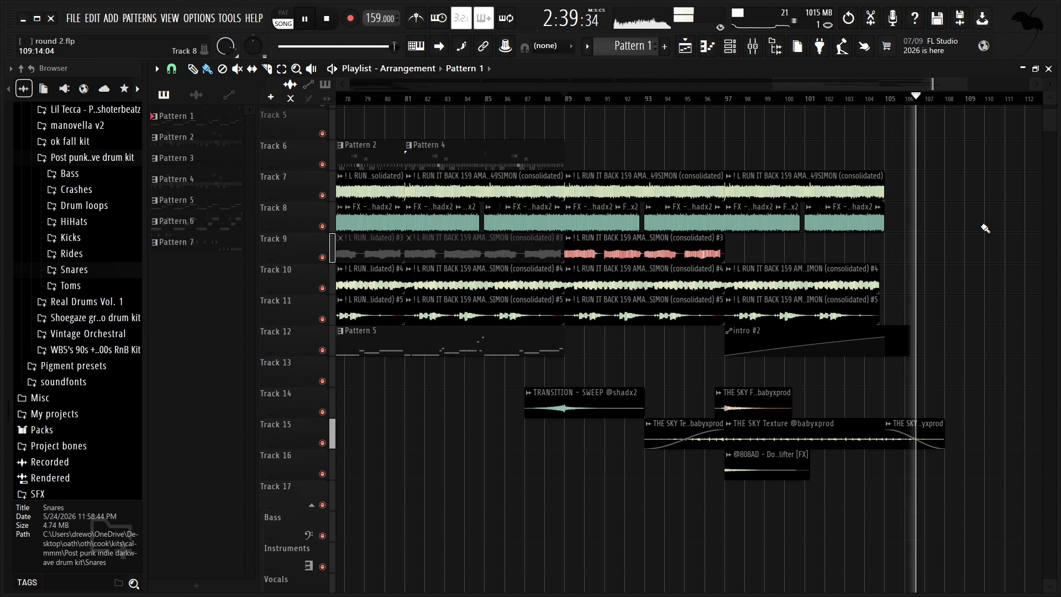
key("space")
Solo Track 7 and play the L RUN IT BACK sample from the start.
scroll(382, 106, "up", 3)
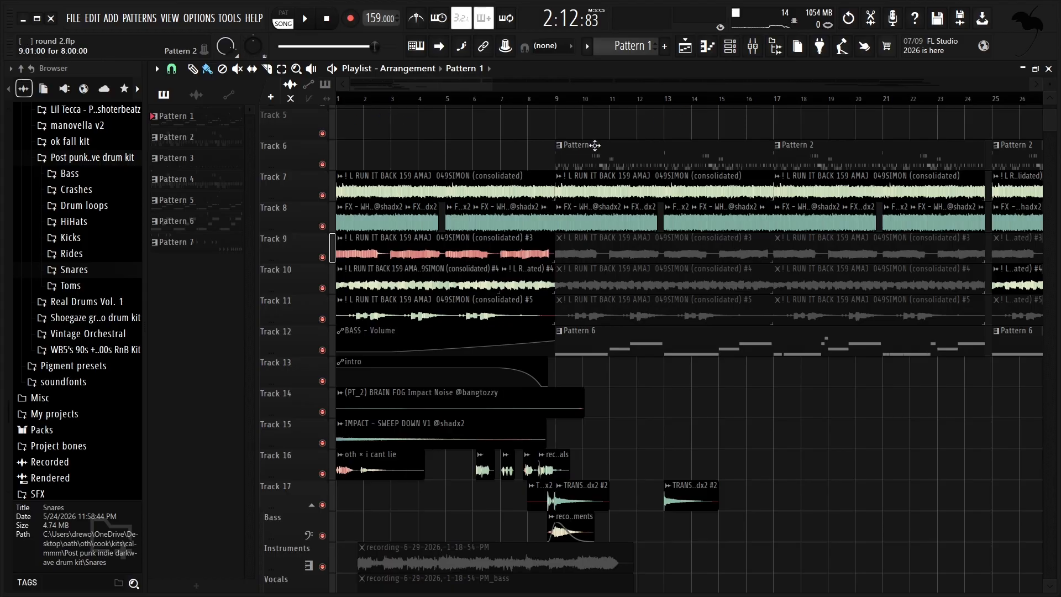
scroll(413, 82, "up", 2)
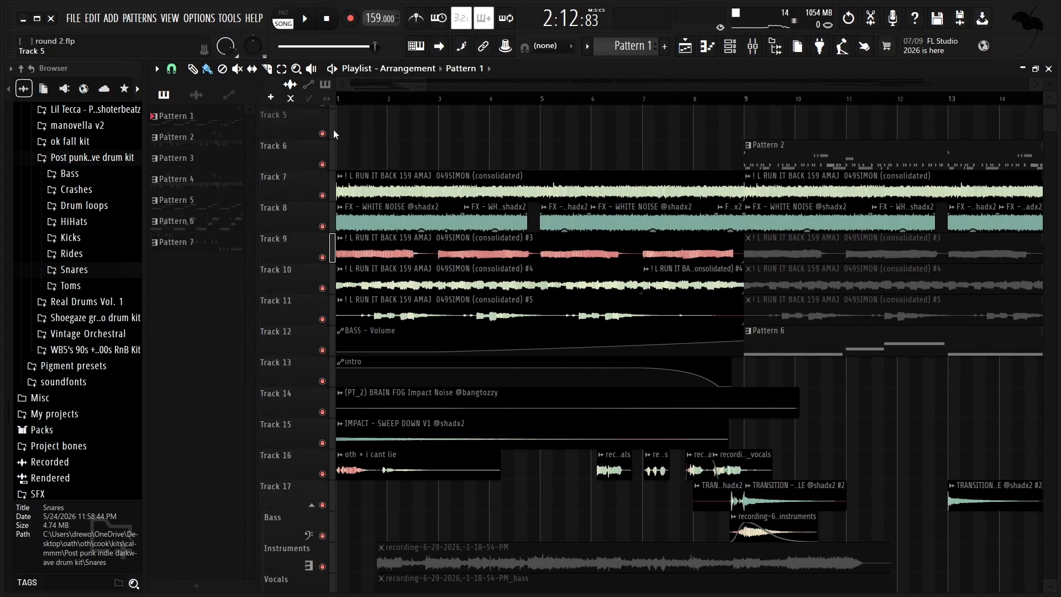
right_click(322, 195)
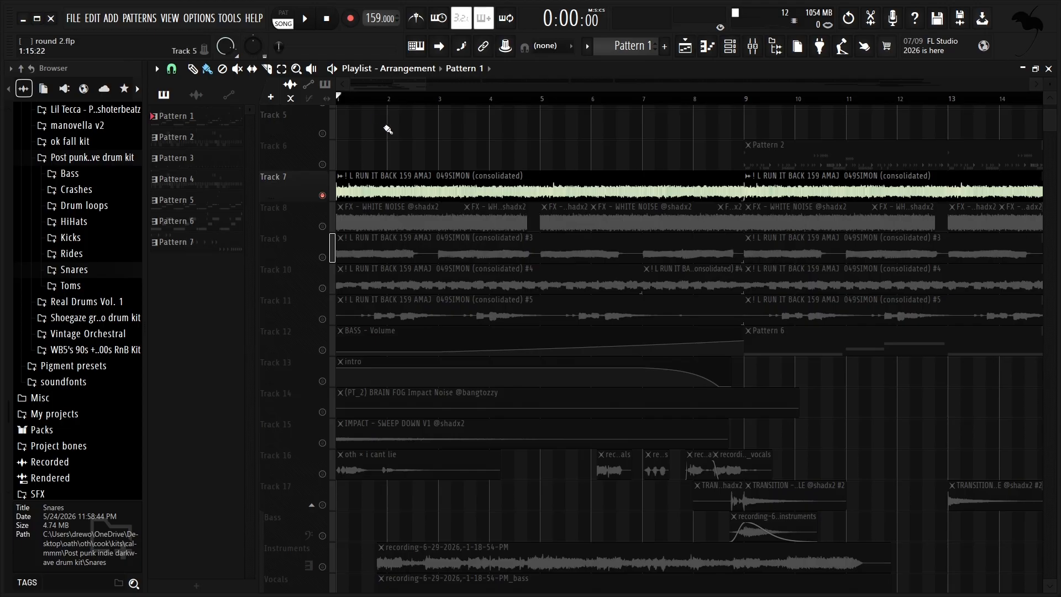
key("space")
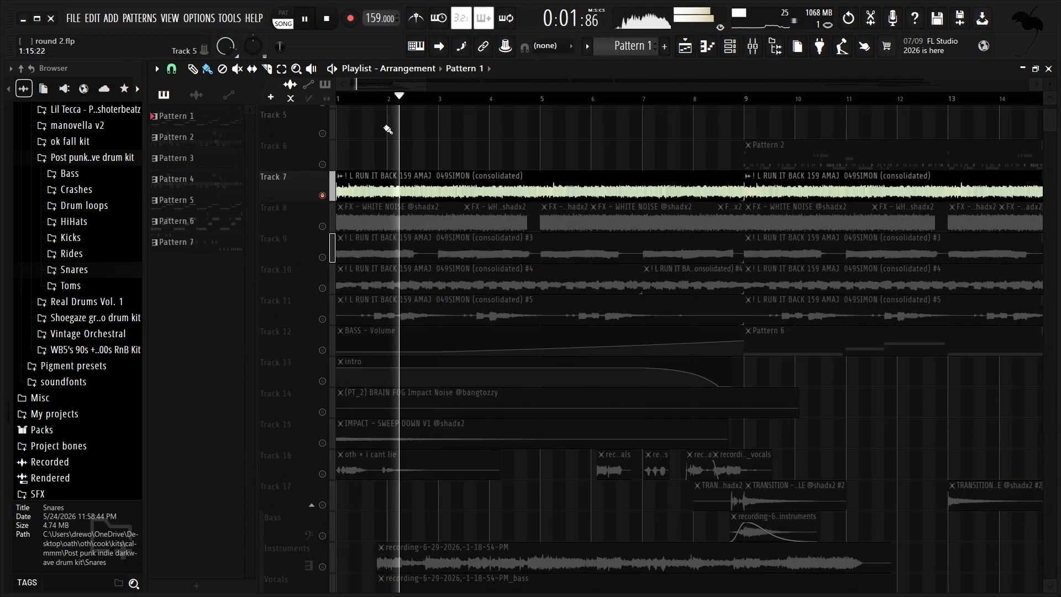
key("space")
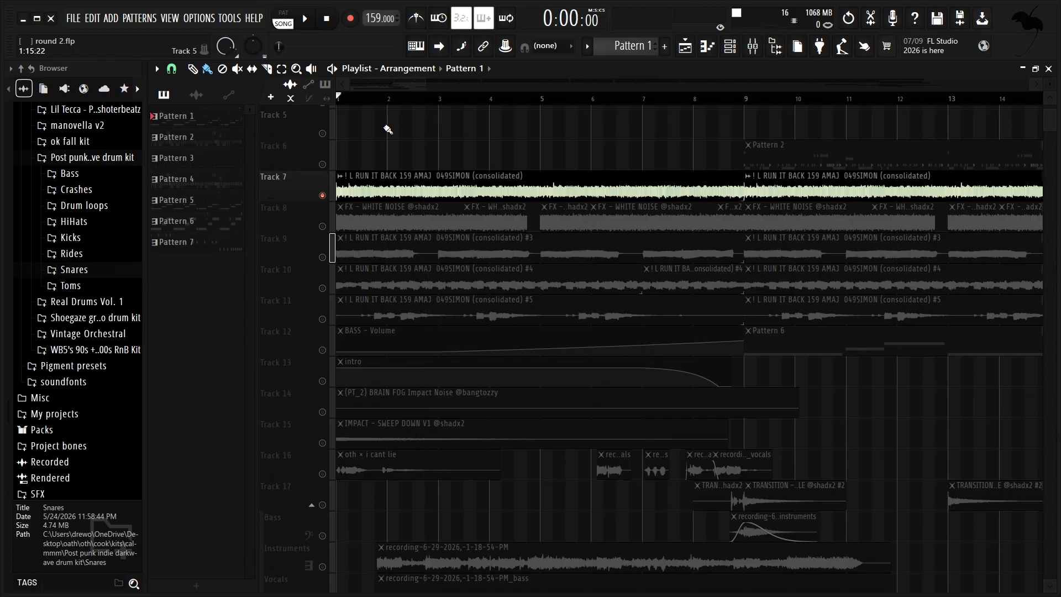
Open Fruity Parametric EQ 2 on the Track 7 sample's mixer channel and examine its curve during playback.
left_click(759, 53)
left_click(718, 328)
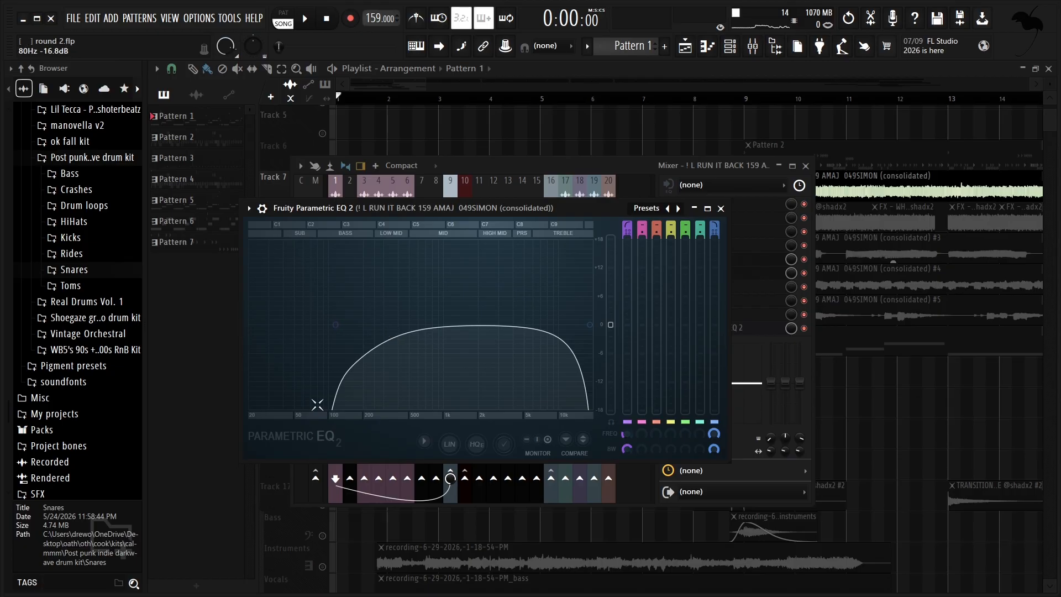
key("space")
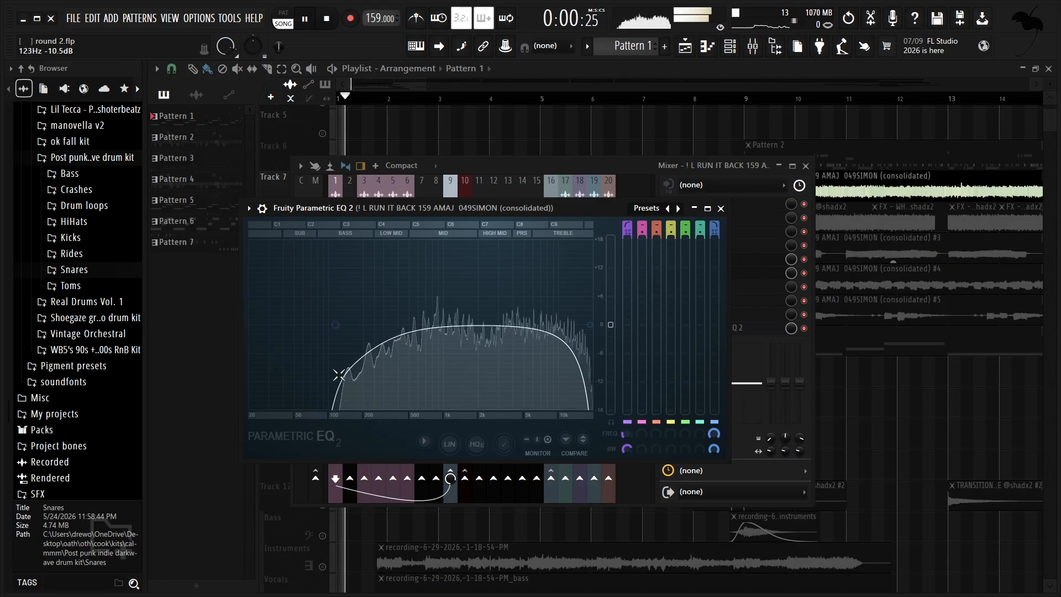
right_click(893, 426)
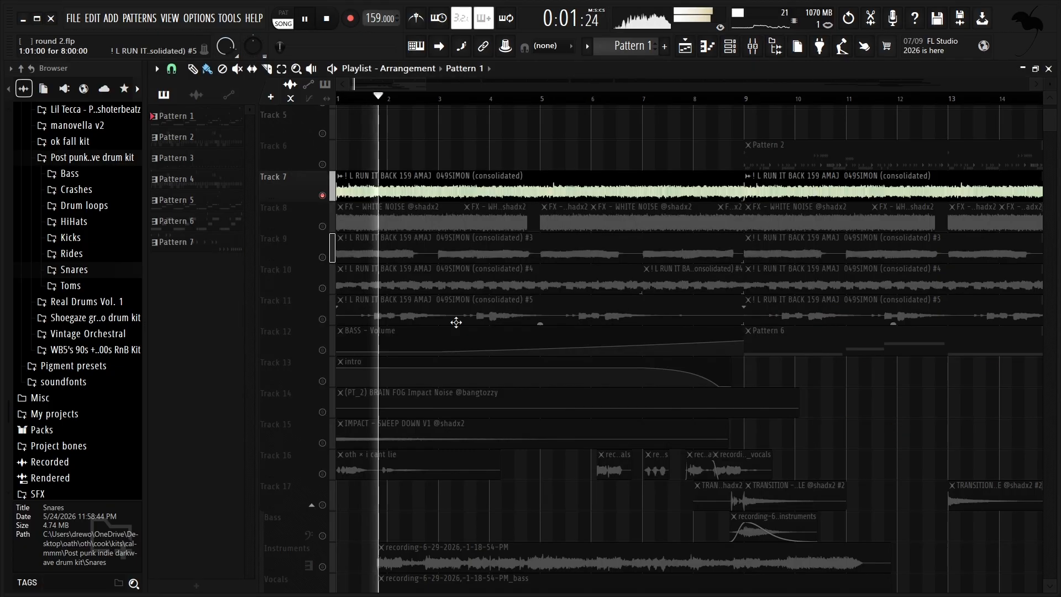
key("space")
Isolate the sample layers by soloing playlist Track 9 and Track 10 in turn.
right_click(327, 260)
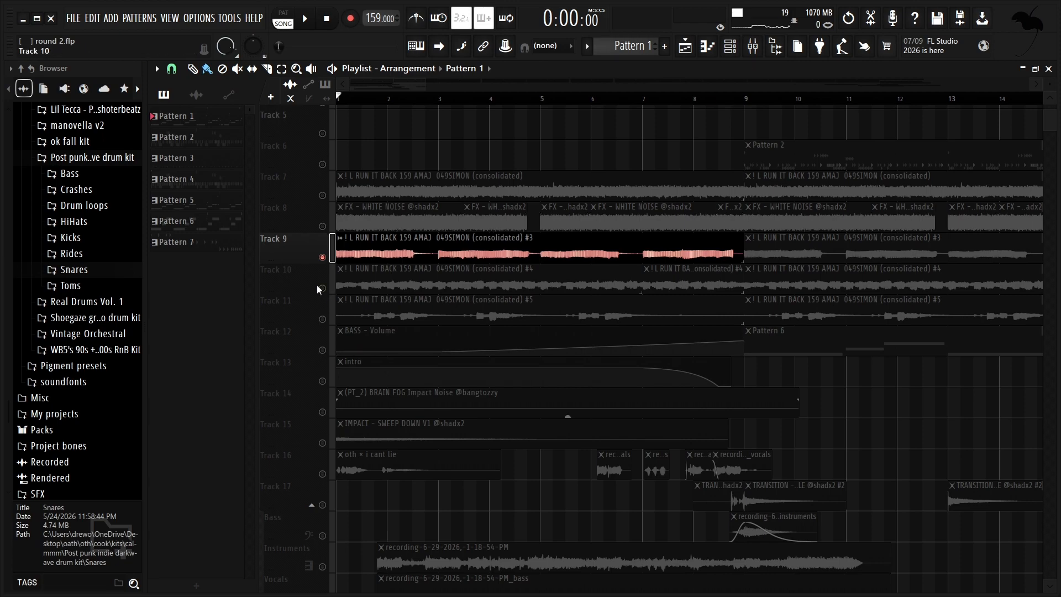
right_click(320, 287)
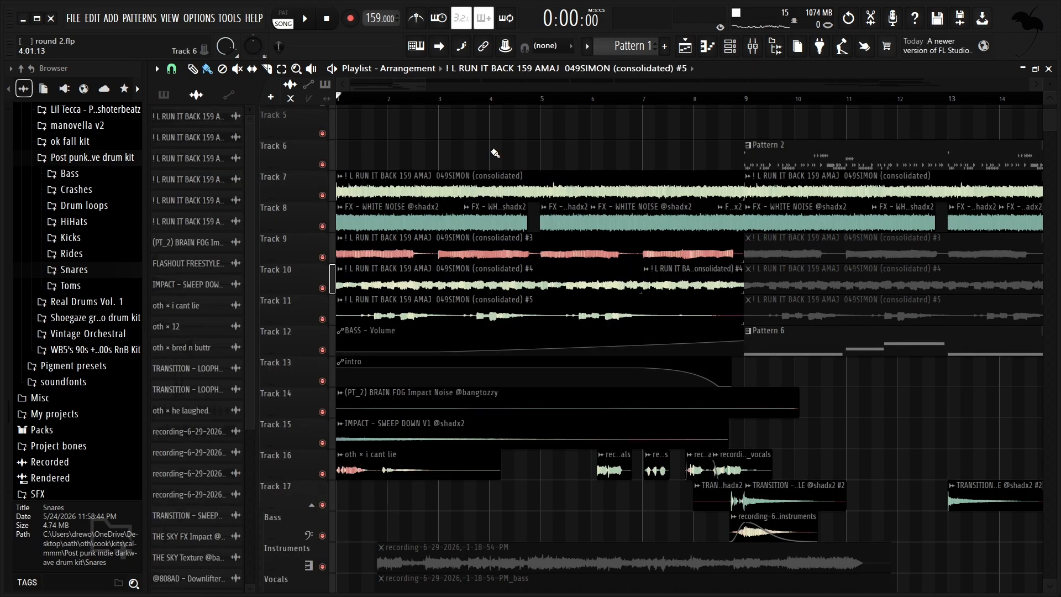
scroll(492, 143, "down", 4)
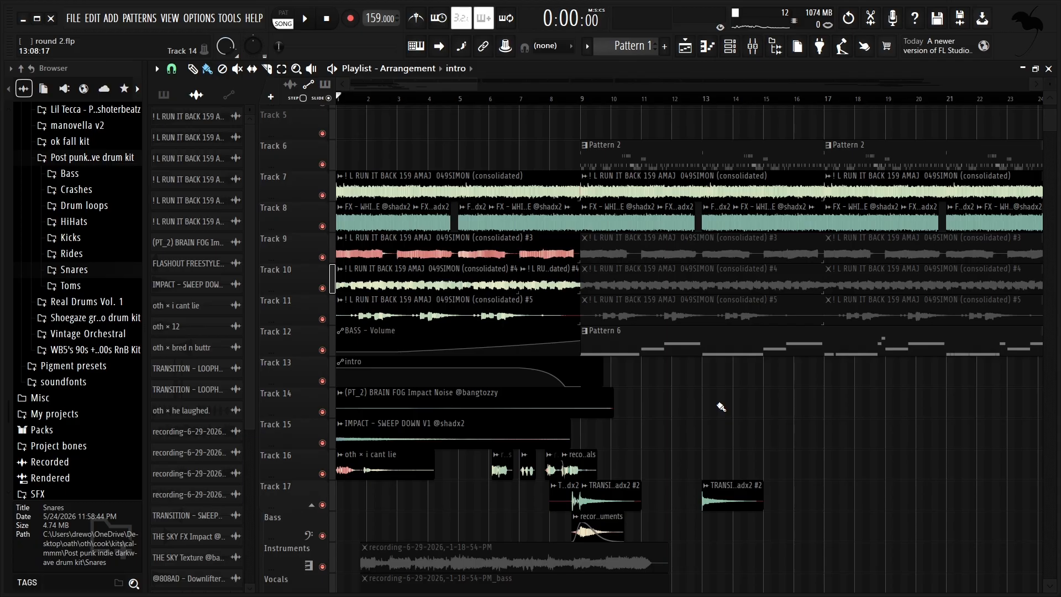
scroll(721, 407, "down", 6)
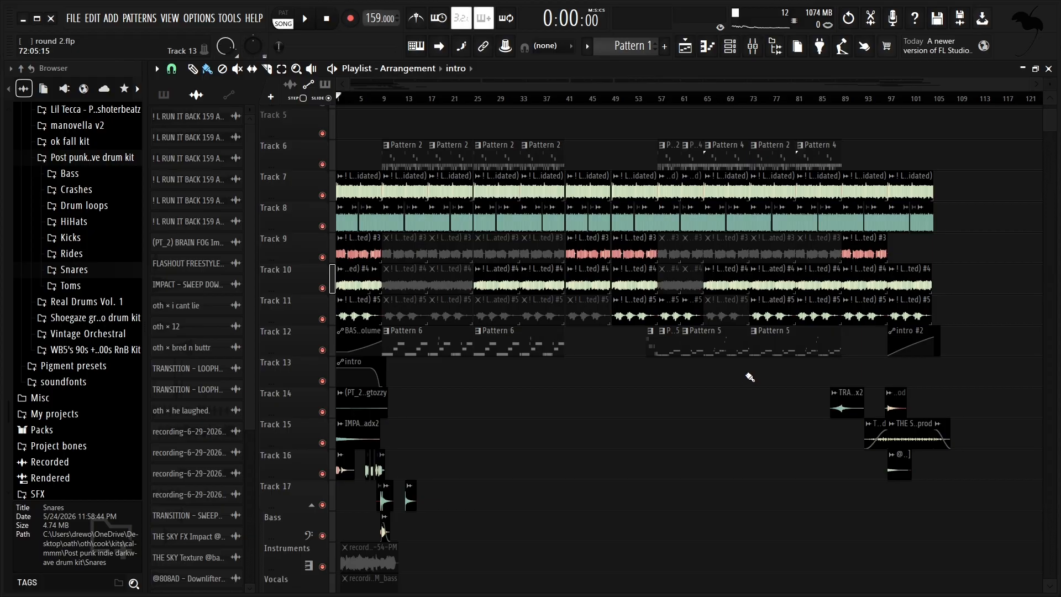
scroll(570, 117, "up", 5)
left_click_drag(570, 84, 274, 97)
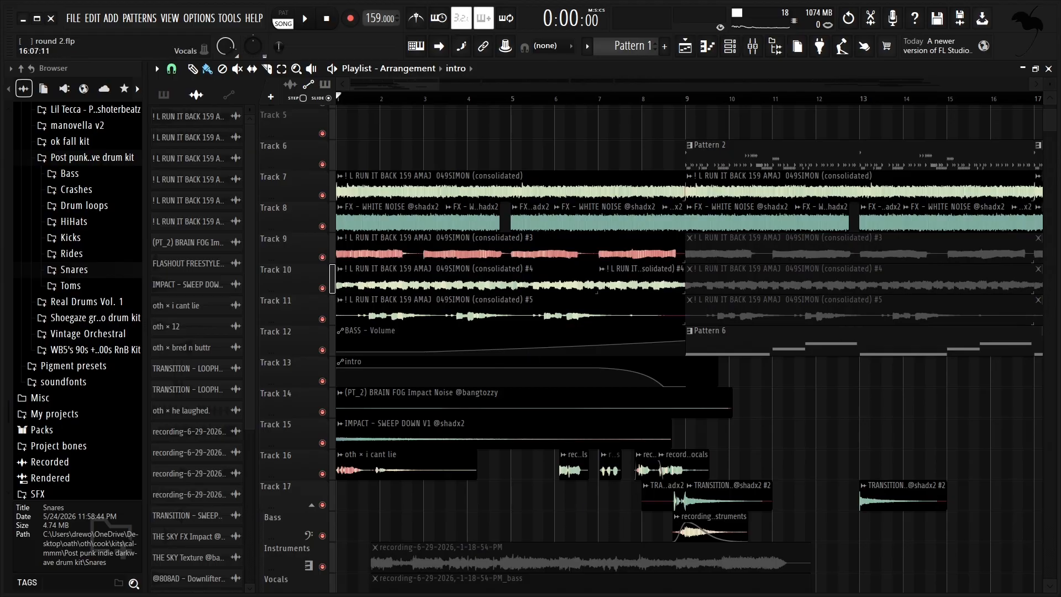
Switch to Discord, open the oath's domain server and look through its channel list from the rules section to the music channels.
key("alt+Tab")
scroll(129, 171, "up", 5)
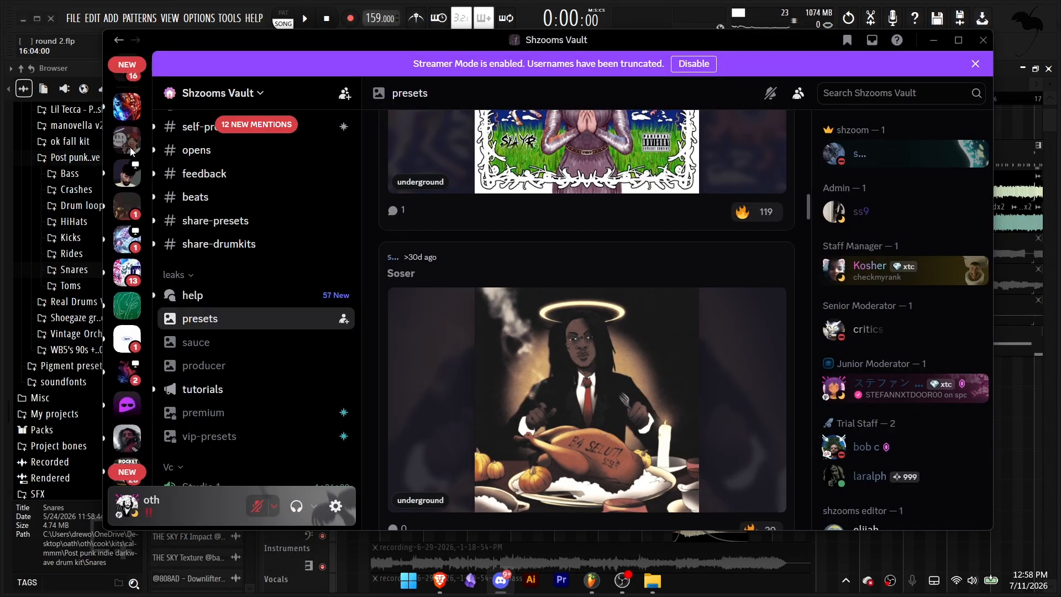
left_click(126, 141)
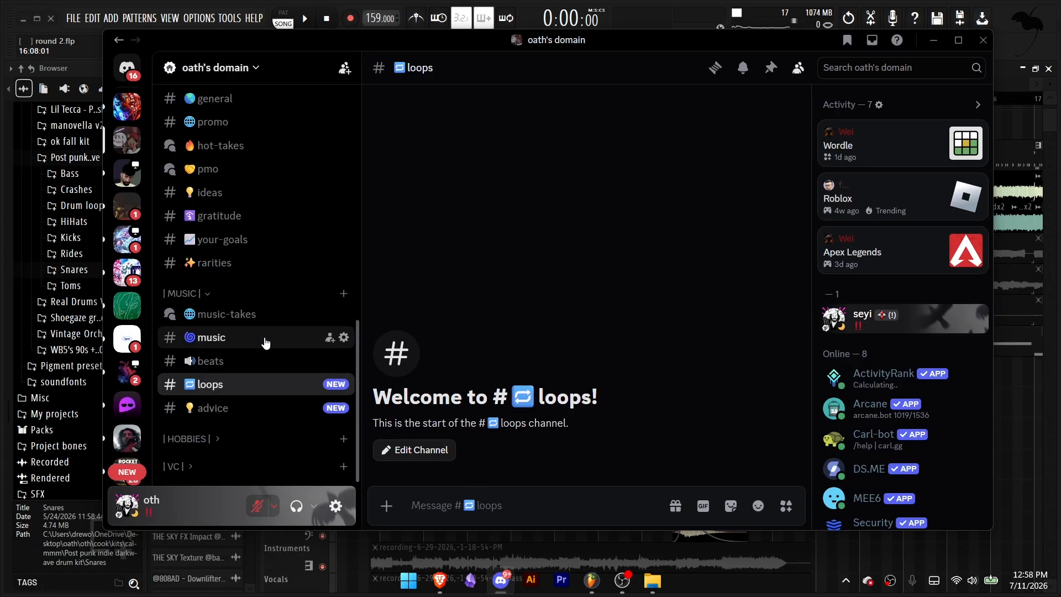
scroll(282, 313, "up", 8)
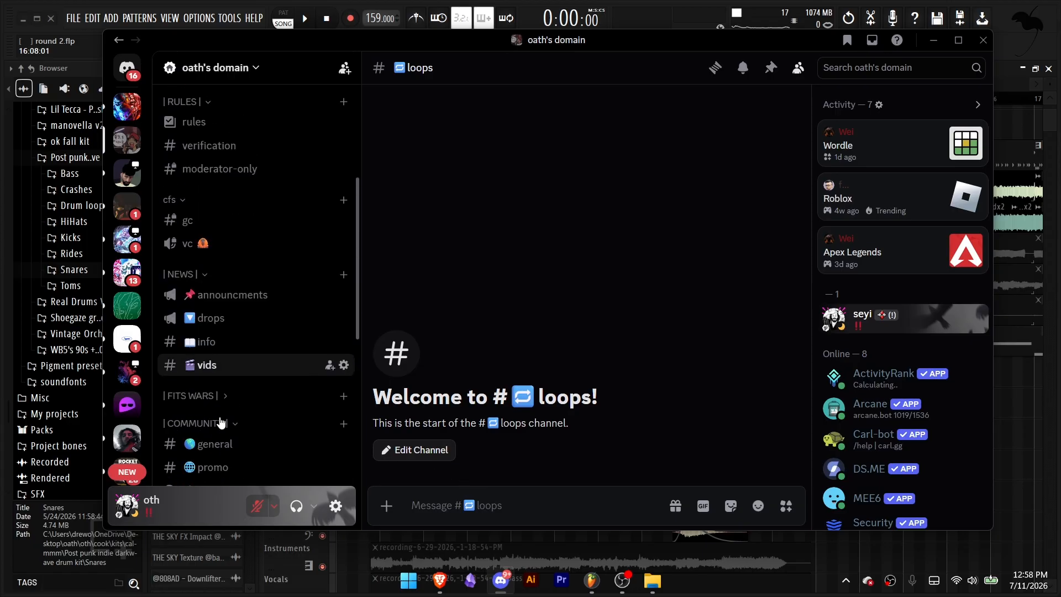
scroll(298, 362, "down", 6)
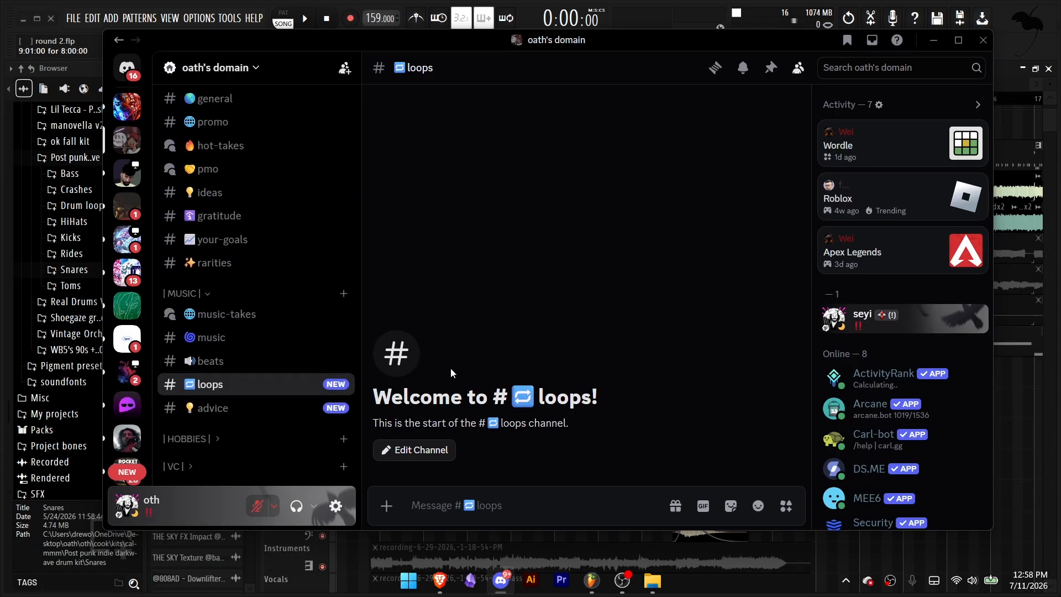